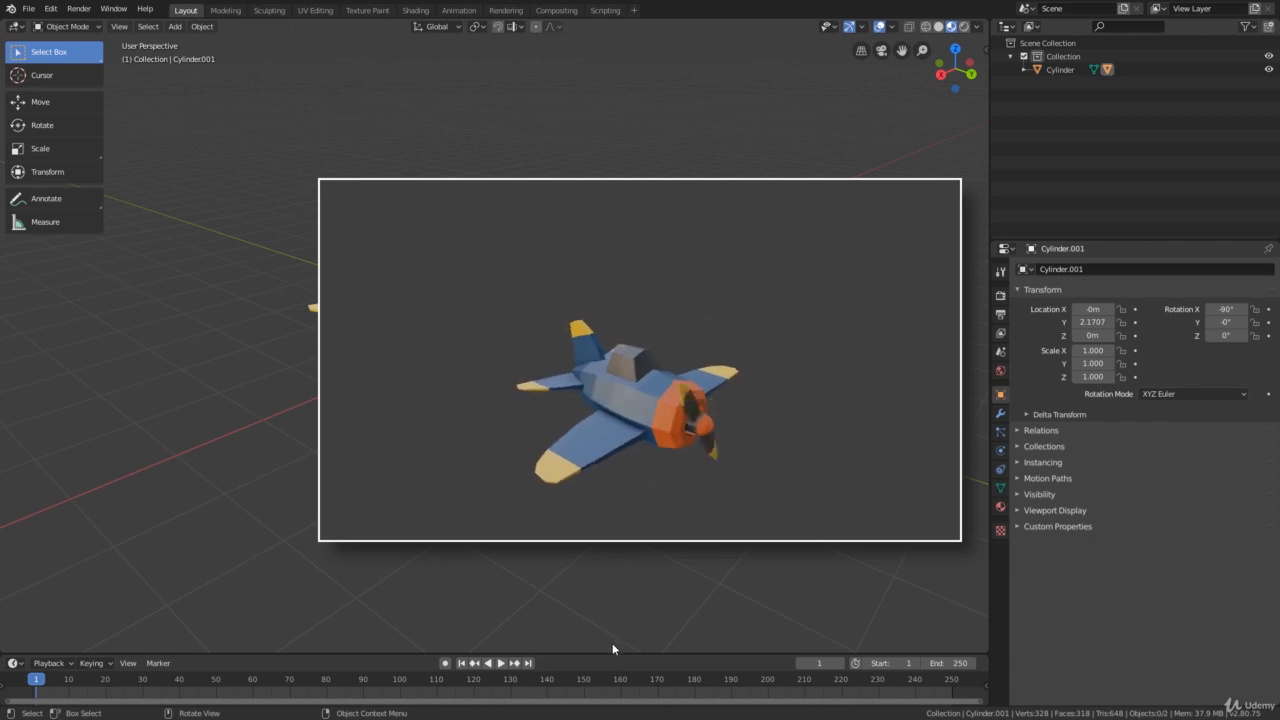
- Enlarge the timeline area slightly and set the animation's end frame to 240
drag(610, 652, 609, 638)
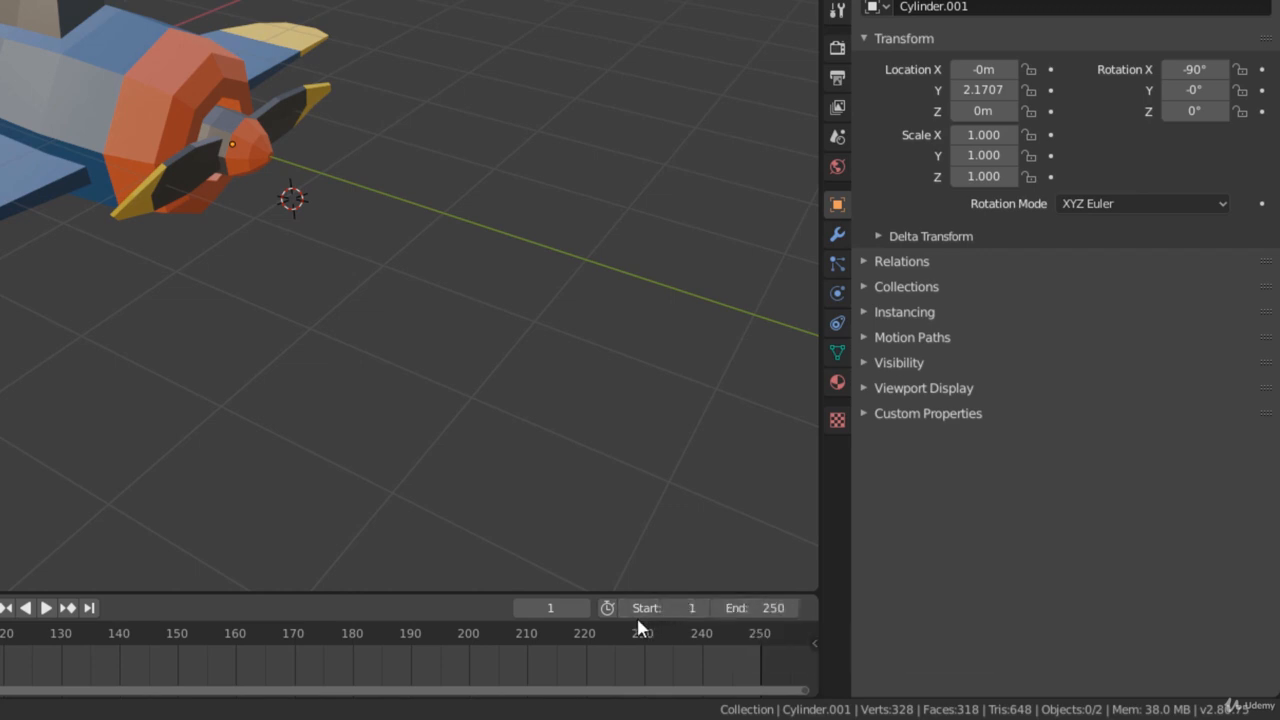
click(766, 608)
text(240)
key(Return)
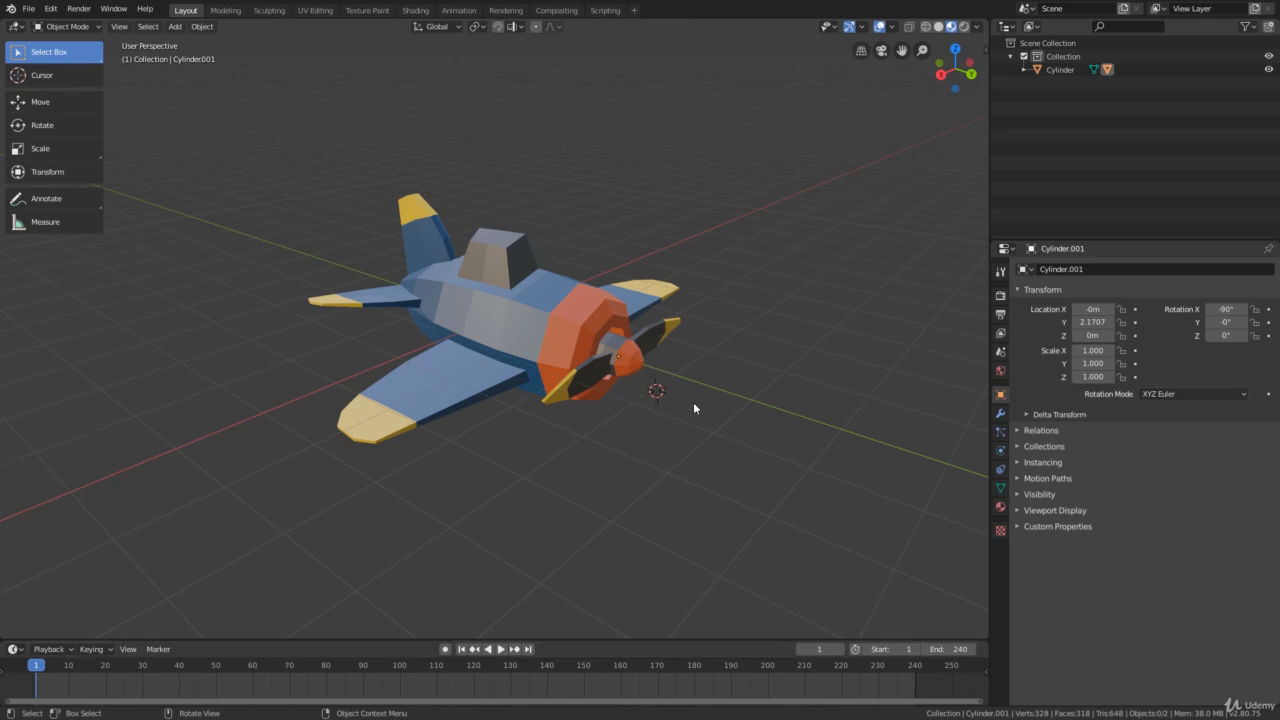
- Select the plane's propeller and insert a Rotation keyframe for it at frame 1
mouse_move(692, 403)
middle_down()
mouse_move(741, 409)
mouse_move(702, 406)
middle_up()
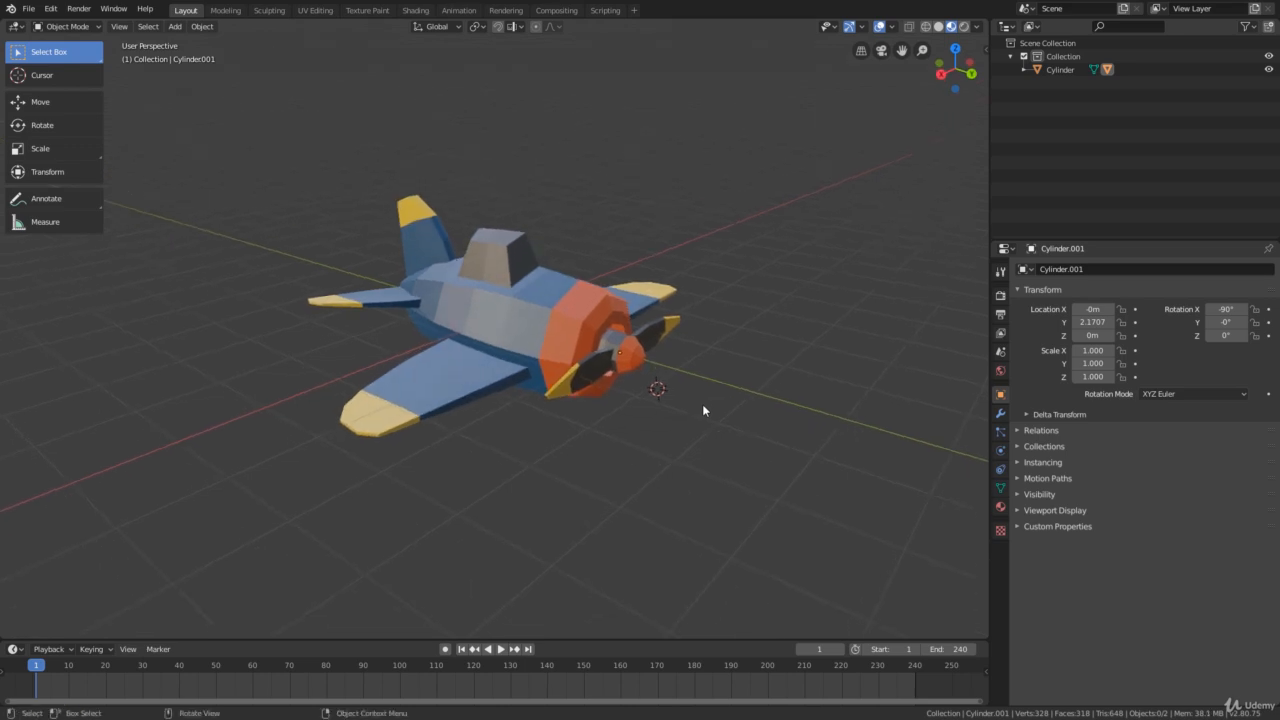
scroll(690, 402, up, 1)
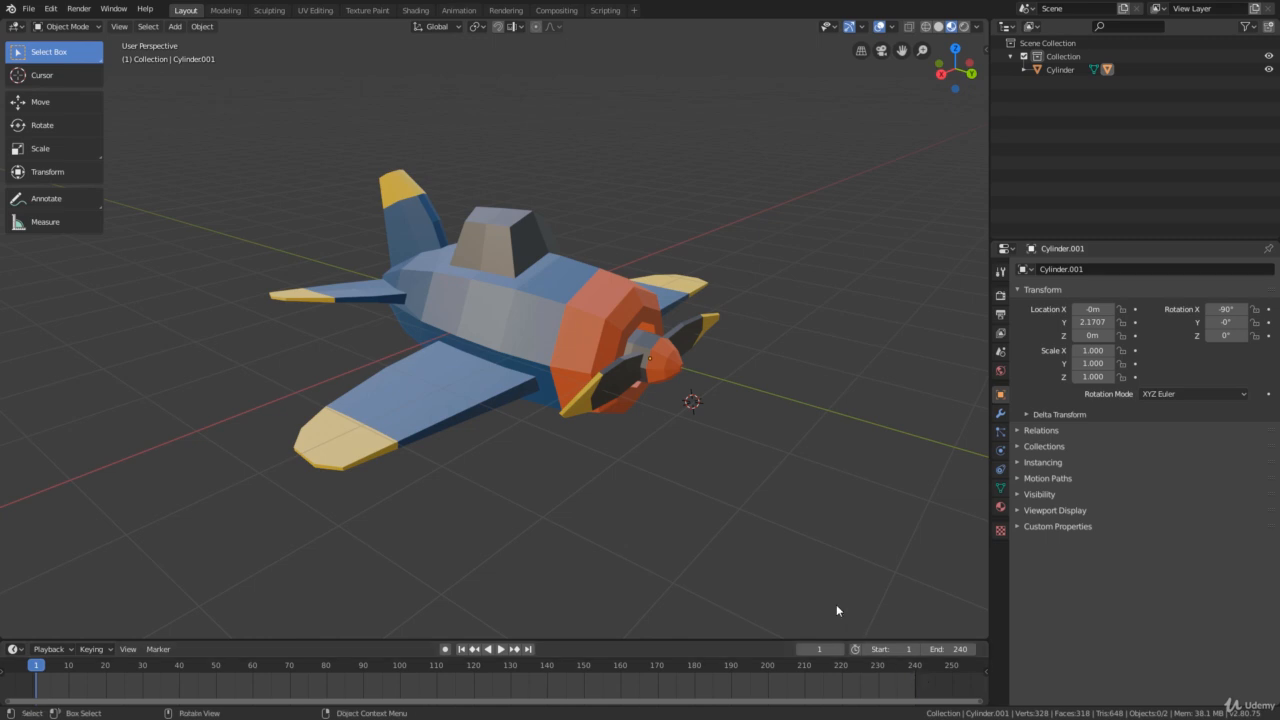
middle_drag(67, 682, 105, 680)
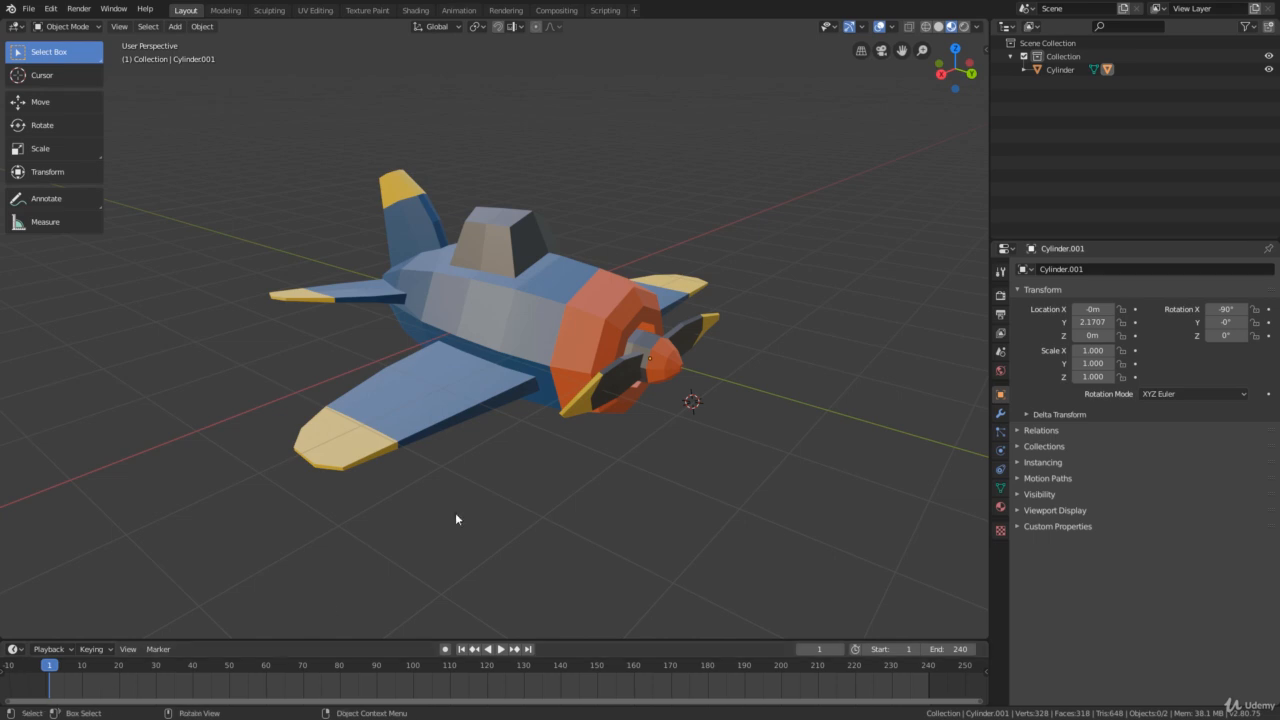
click(659, 372)
middle_drag(727, 355, 670, 250)
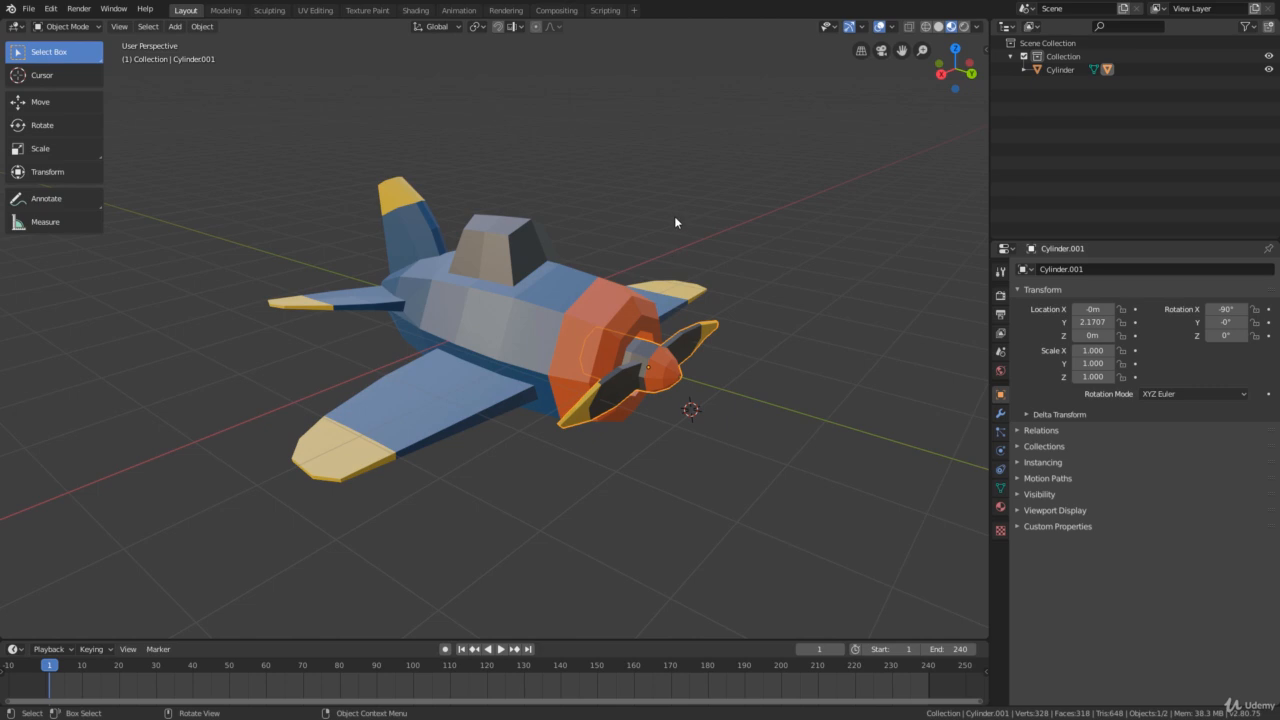
key(i)
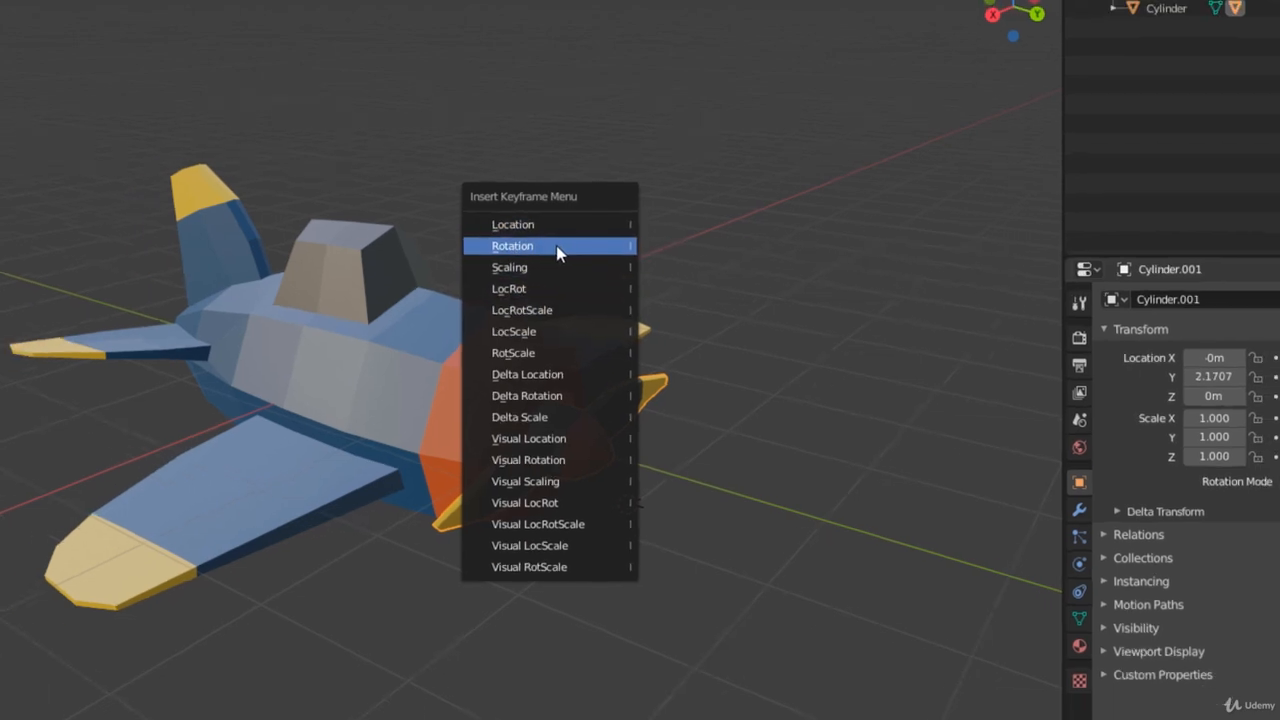
click(556, 245)
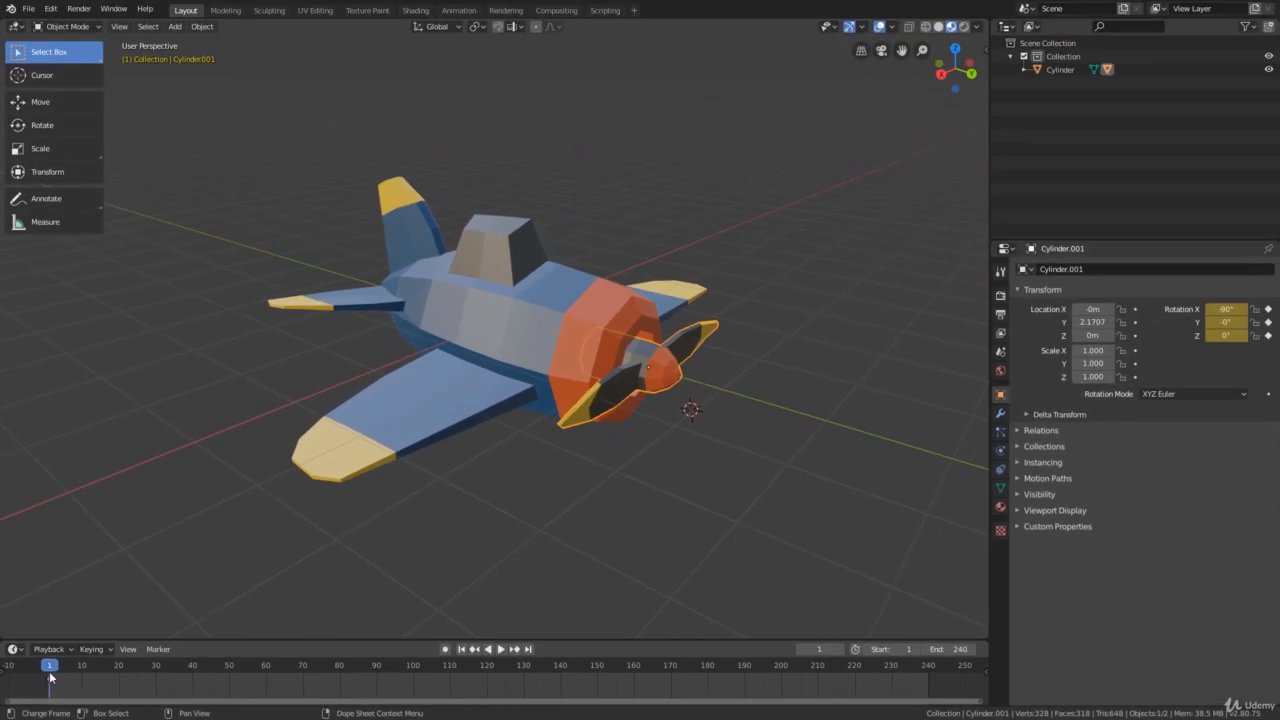
- Move the current frame to 240 on the timeline
key(space)
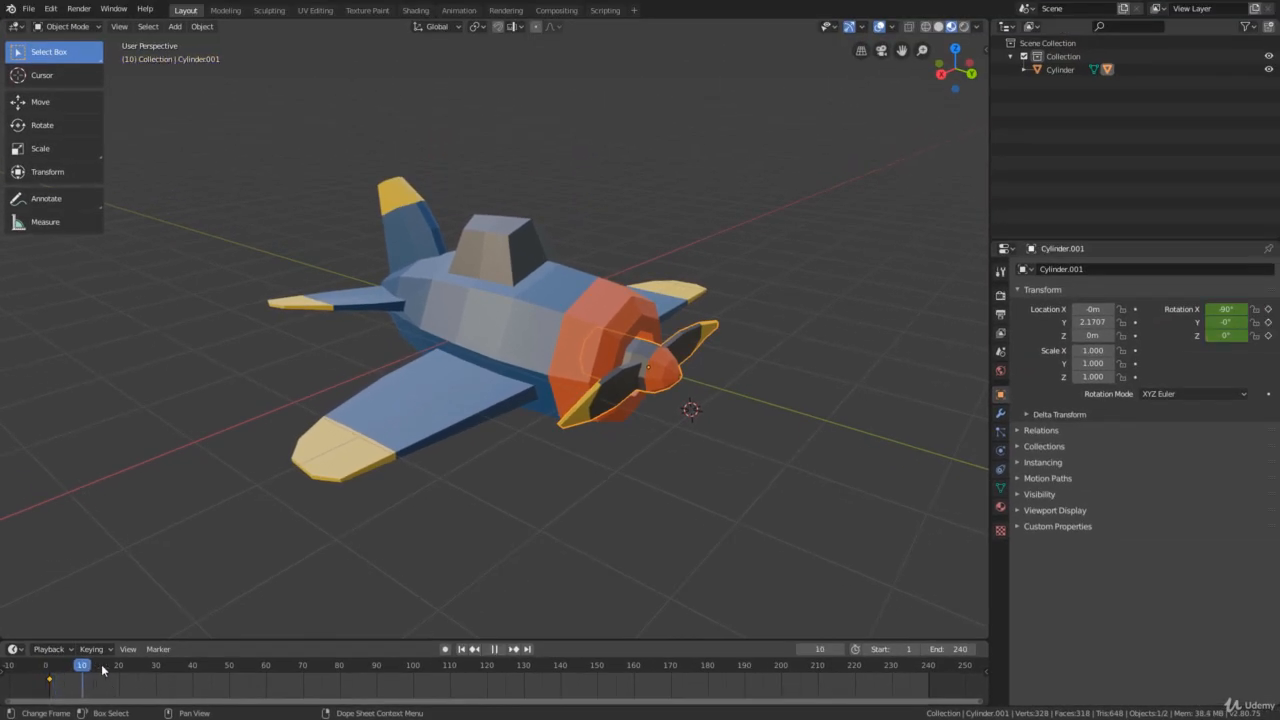
drag(667, 665, 928, 692)
key(space)
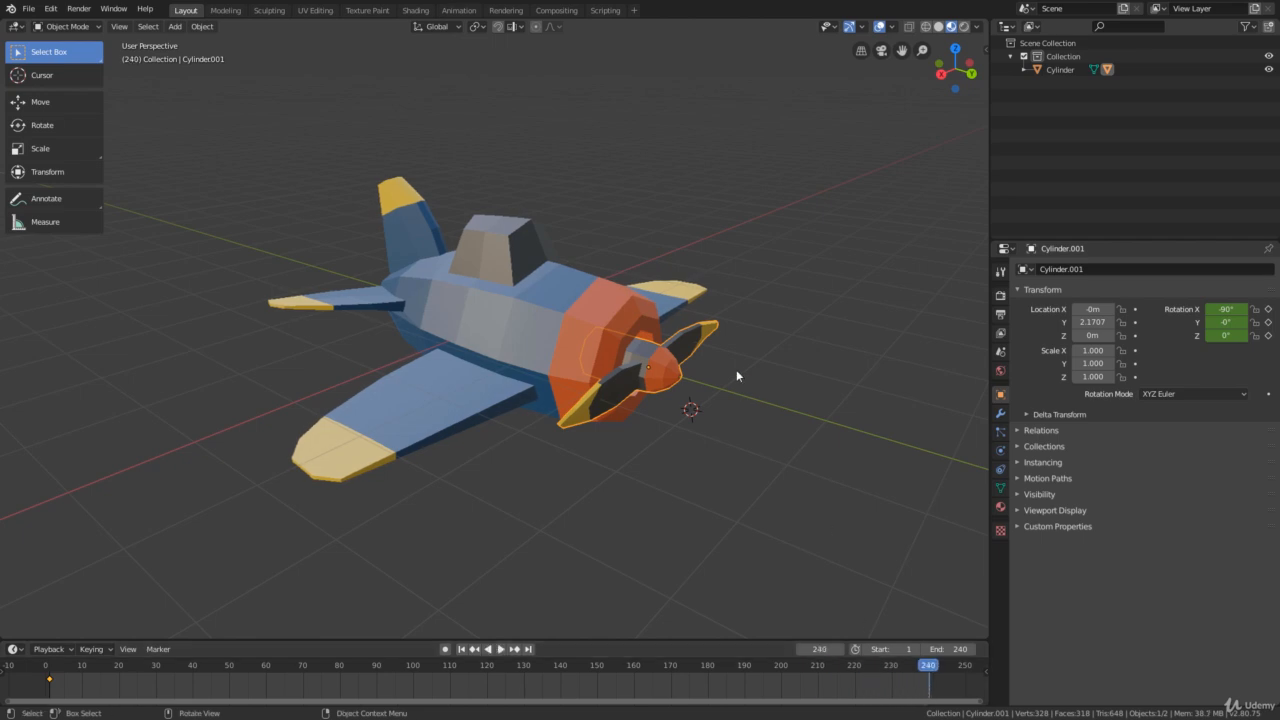
middle_drag(703, 408, 503, 270)
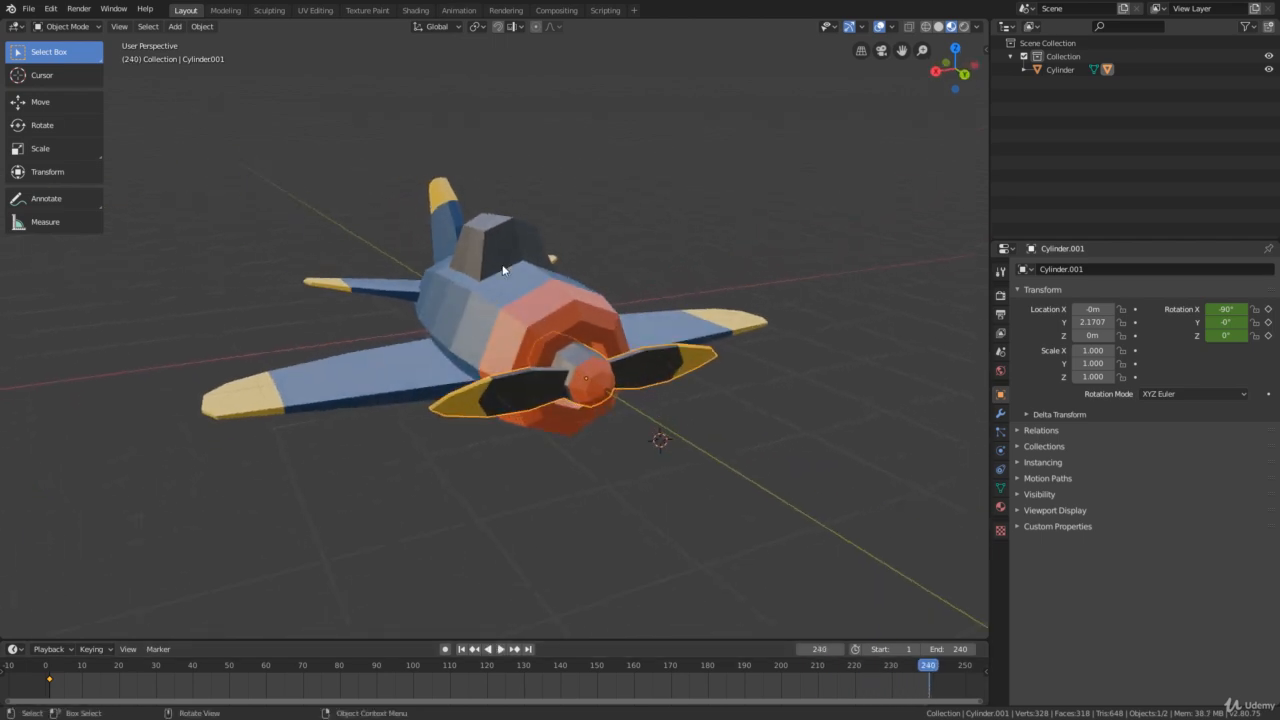
middle_drag(567, 398, 610, 414)
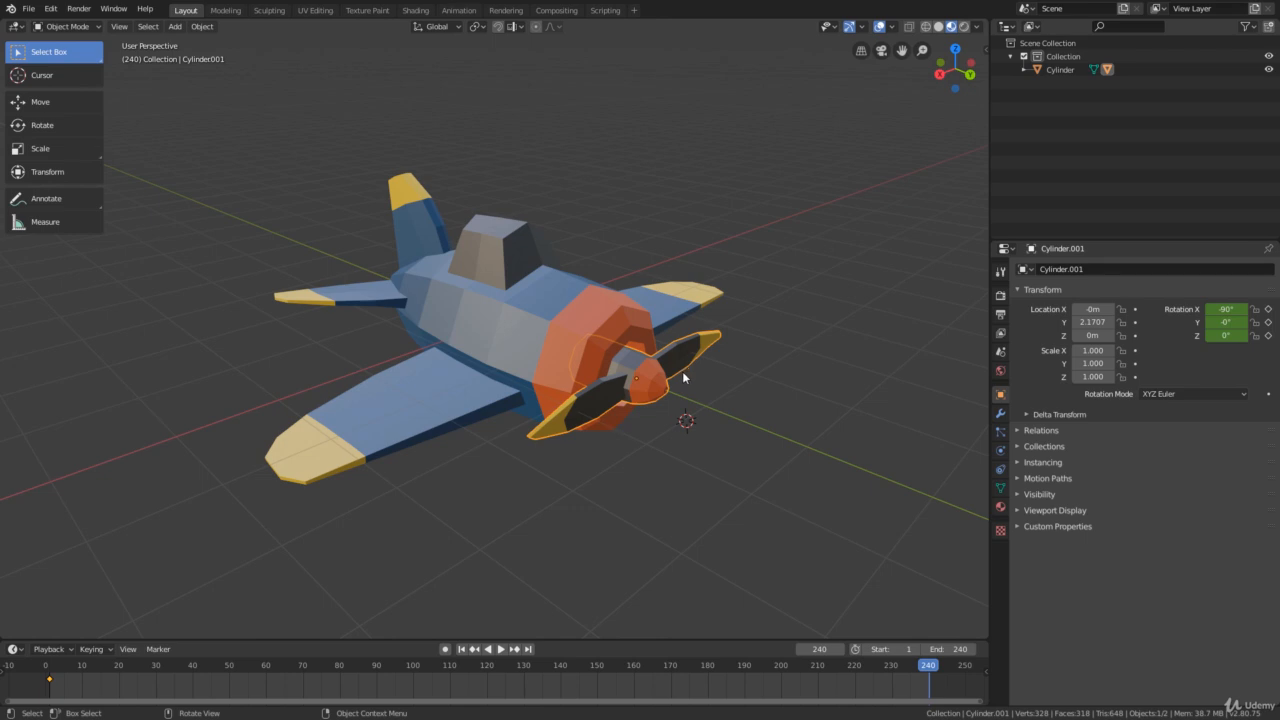
middle_drag(682, 372, 679, 377)
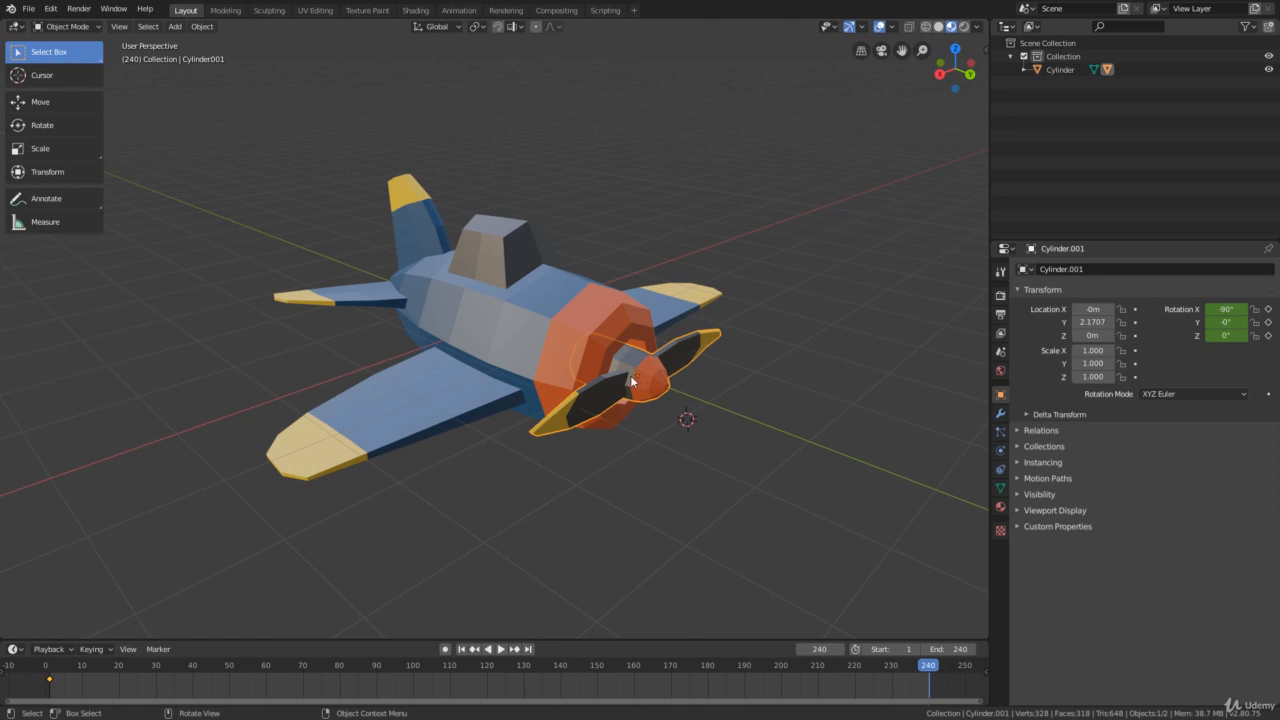
middle_drag(628, 377, 641, 389)
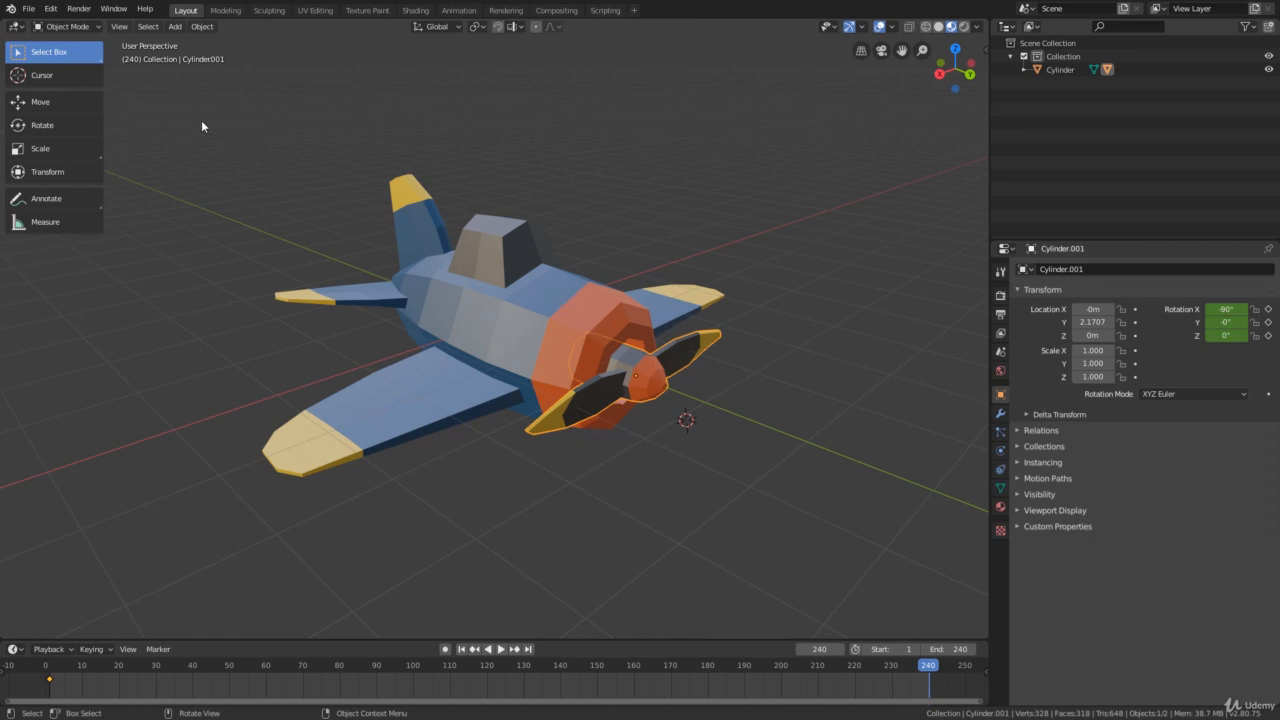
click(57, 125)
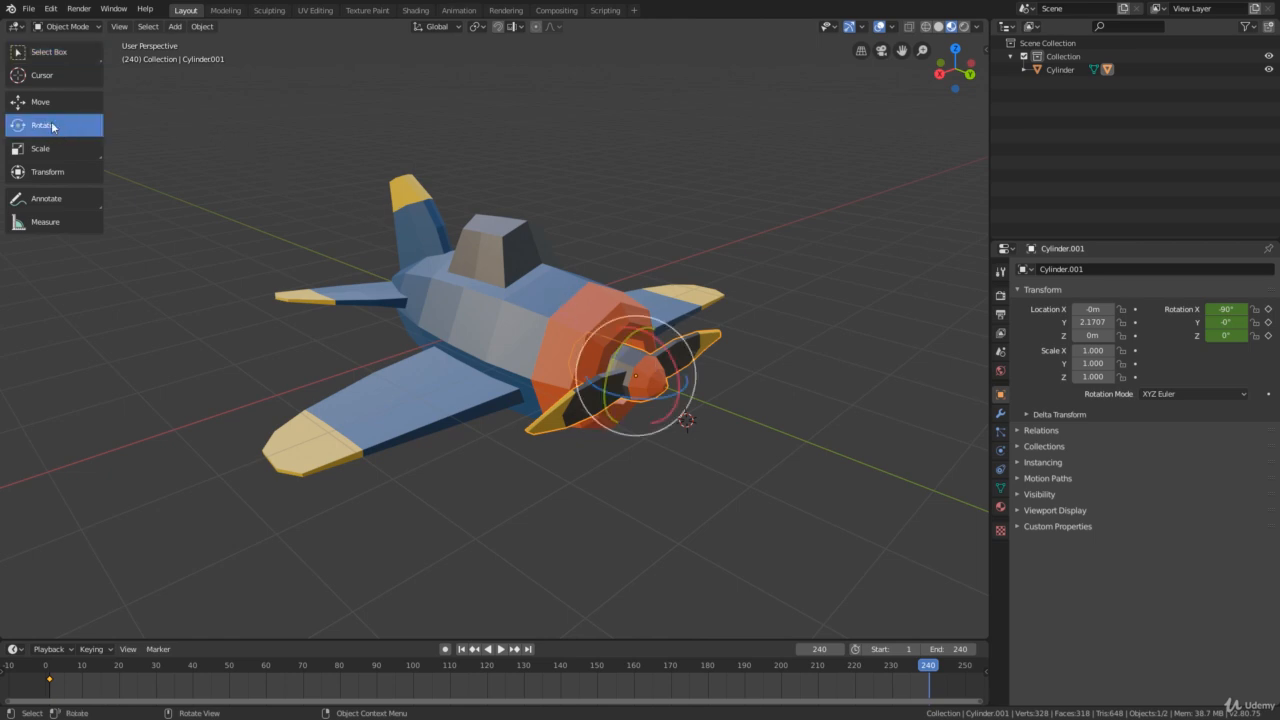
drag(623, 336, 603, 311)
right_click(620, 352)
right_click(603, 311)
middle_drag(702, 259, 453, 200)
click(40, 51)
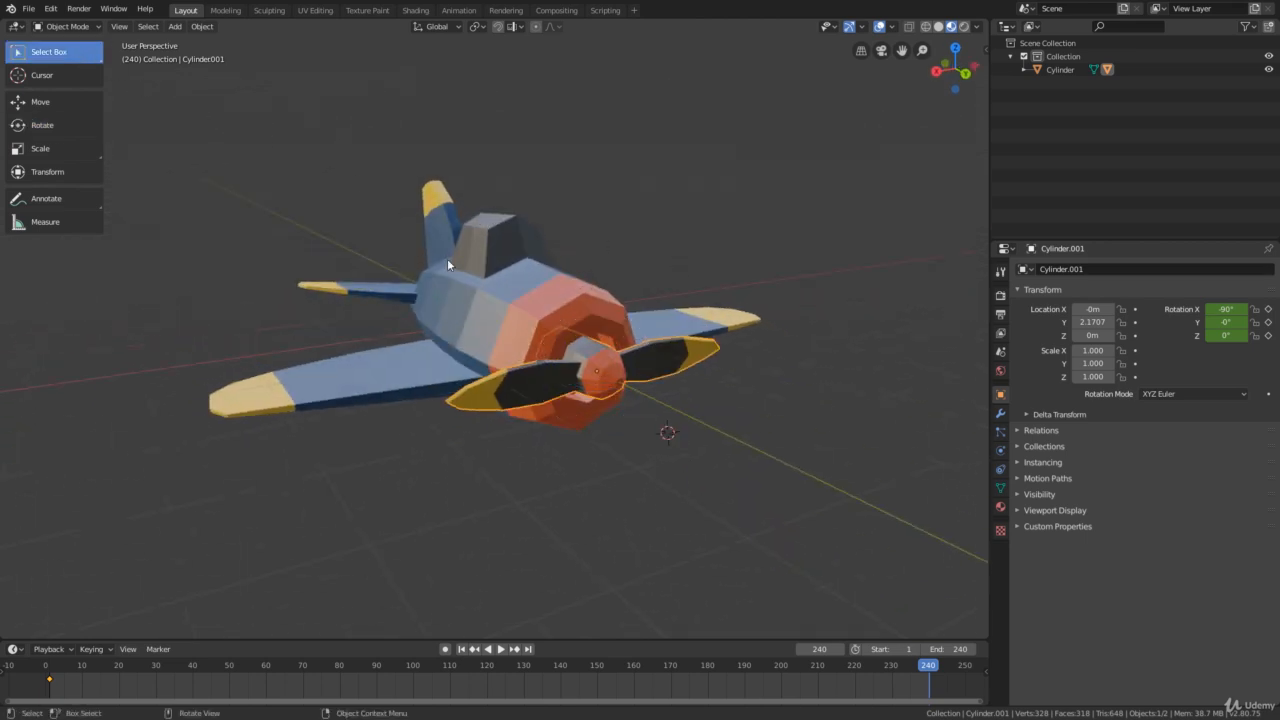
middle_drag(447, 264, 479, 273)
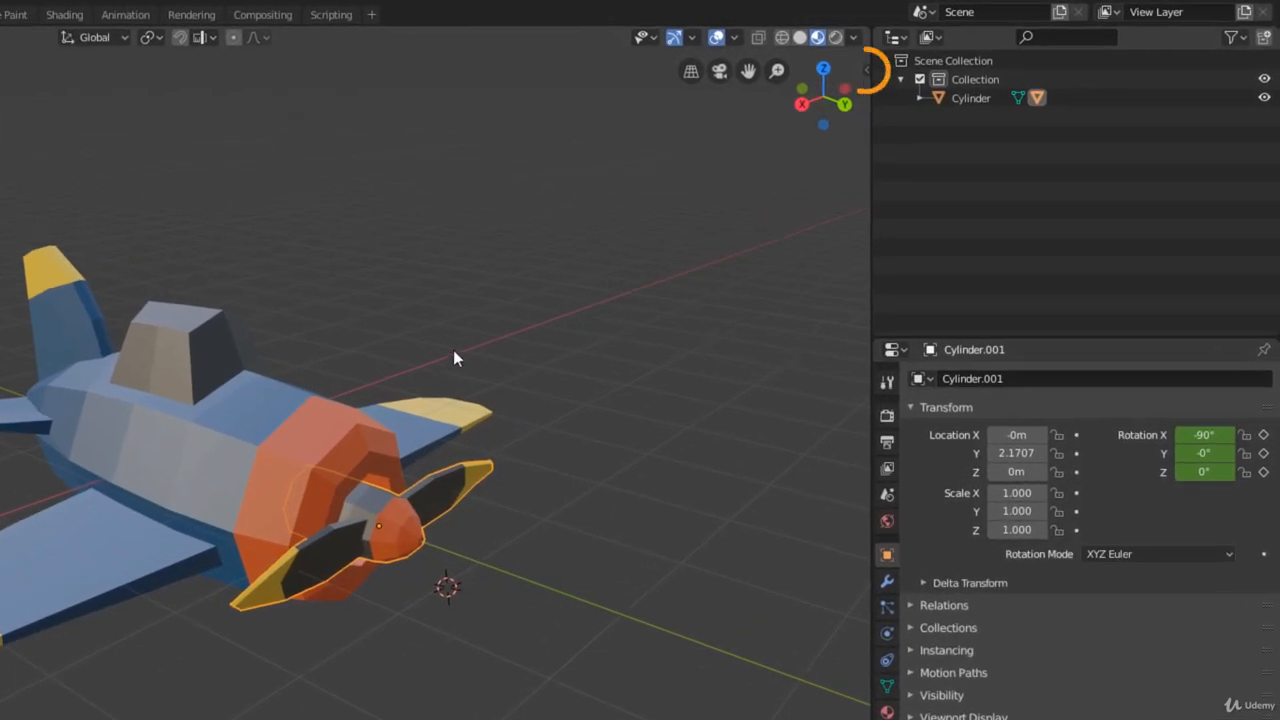
- Show the 3D viewport's sidebar with the Item transform properties of the propeller
click(866, 71)
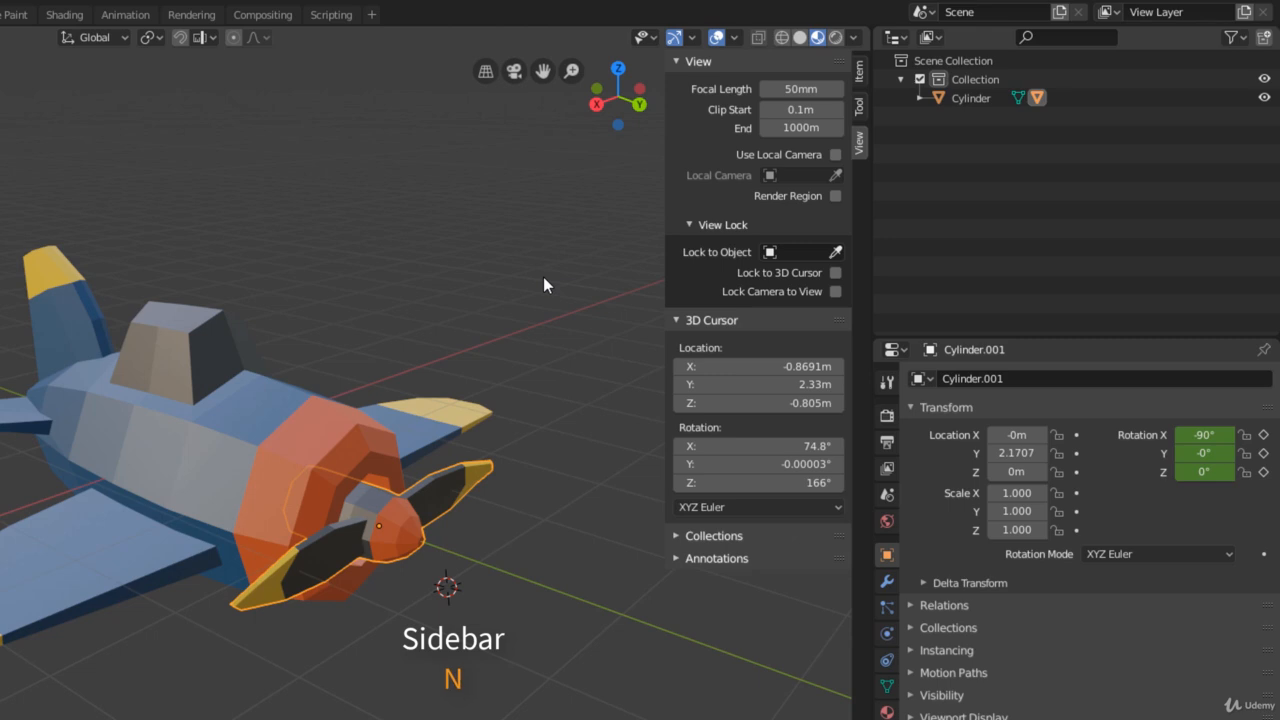
key(n)
key(n)
key(n)
key(n)
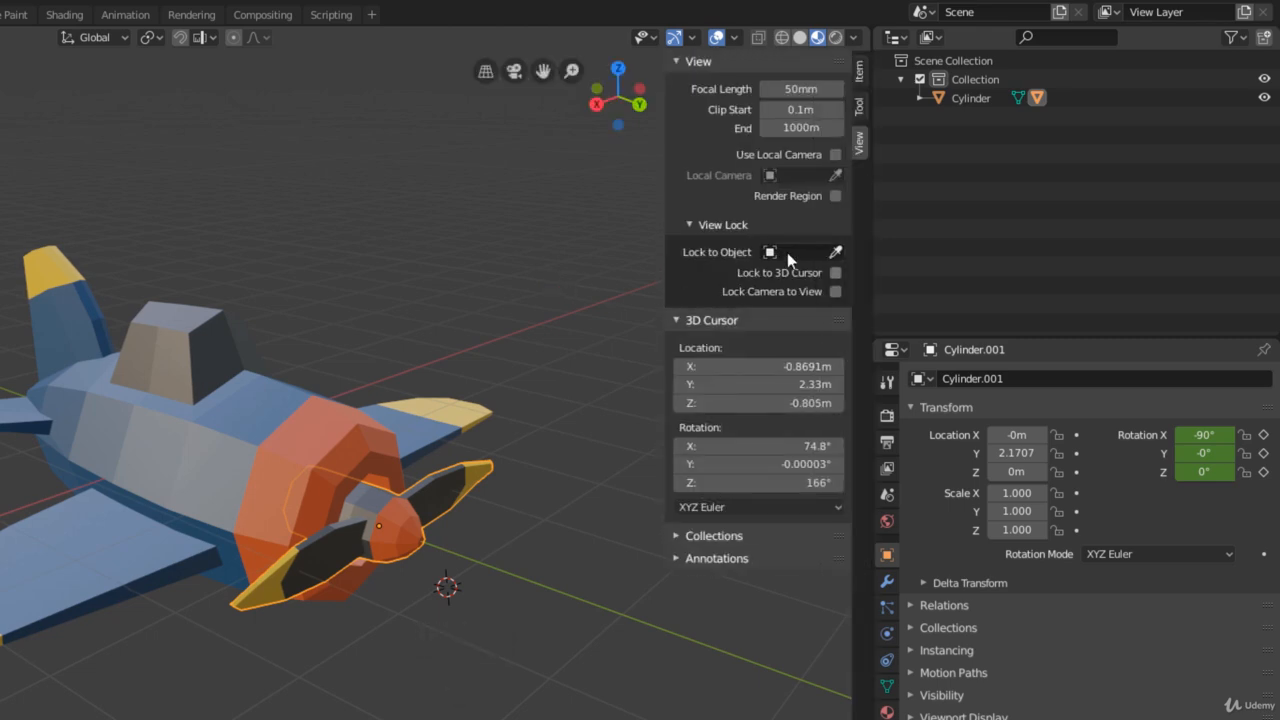
key(n)
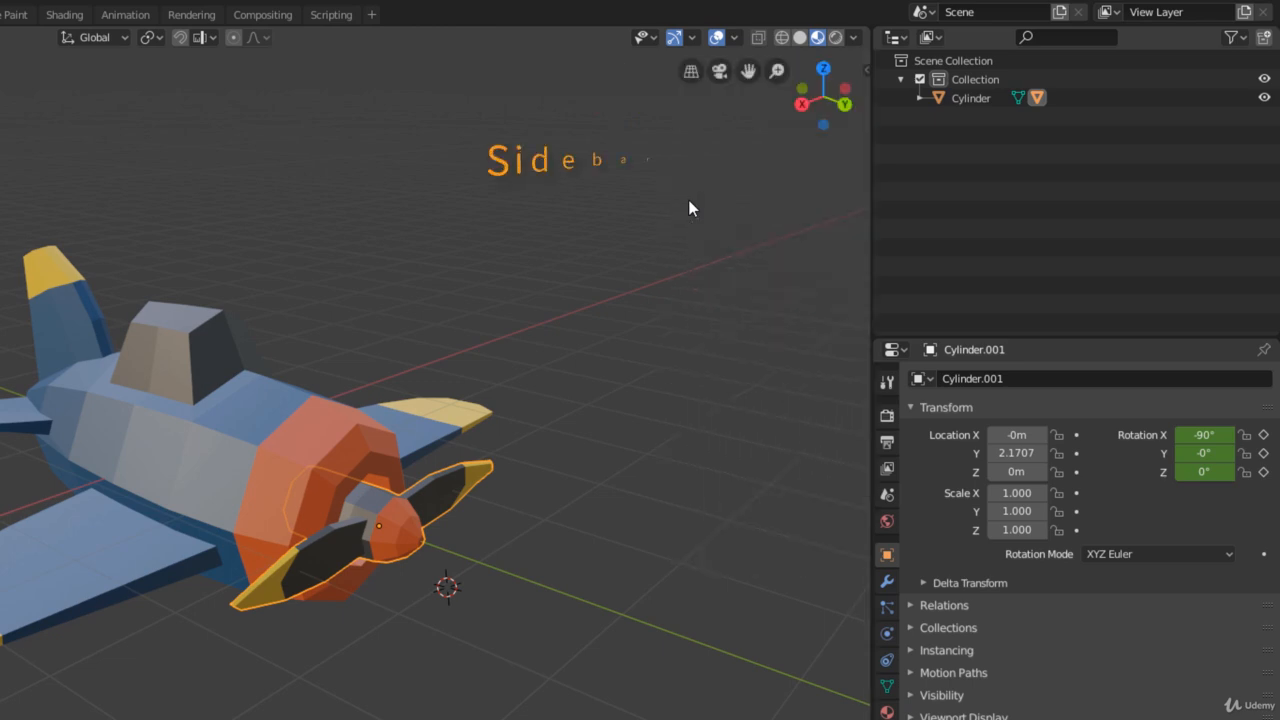
key(n)
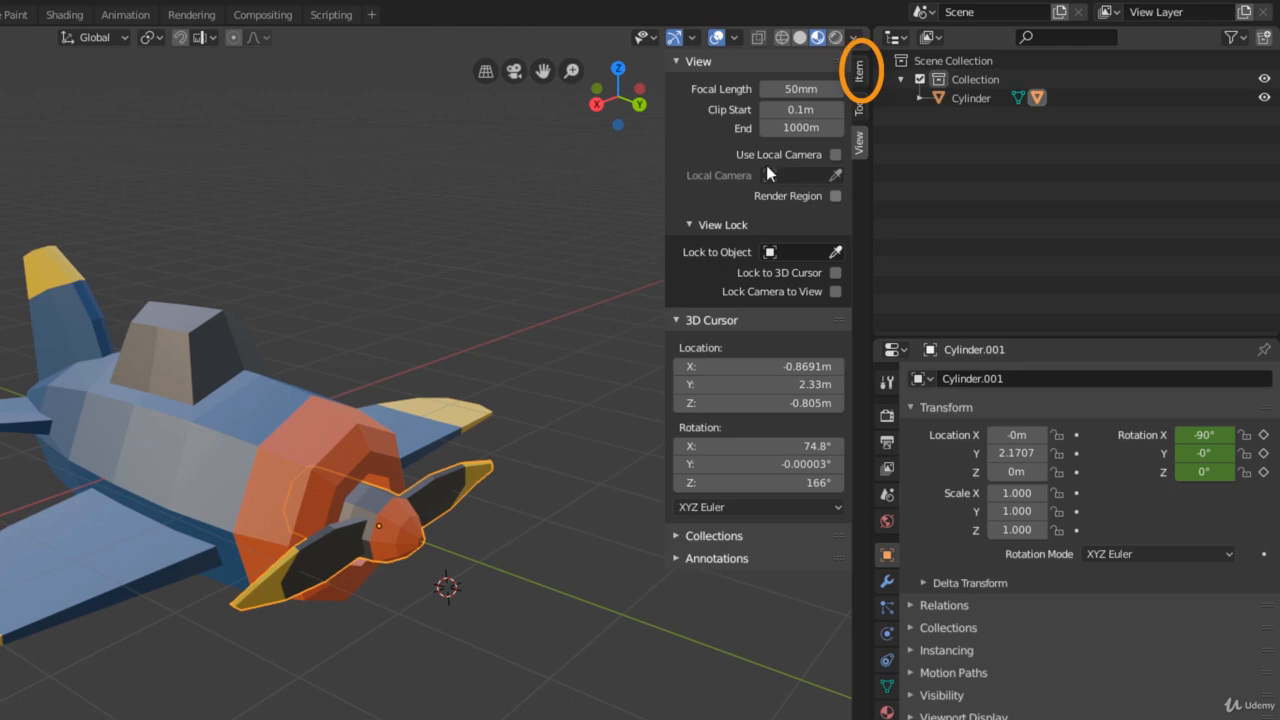
click(859, 80)
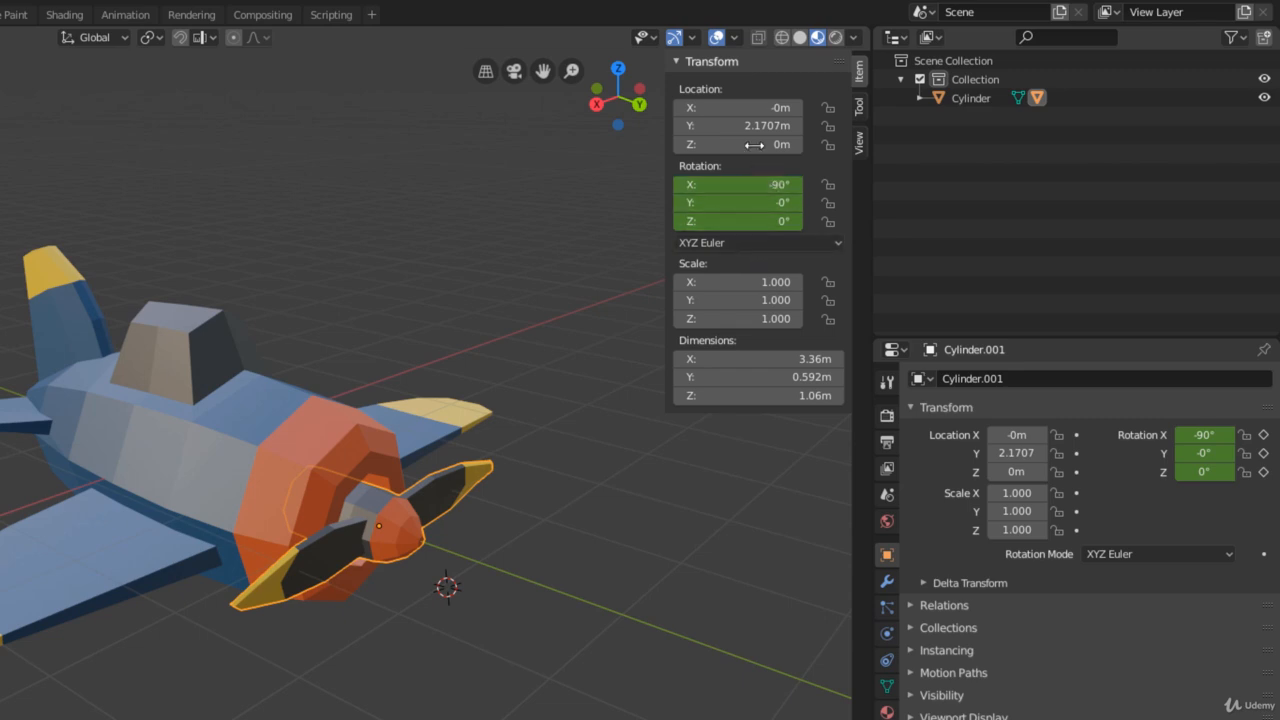
- Try out different rotation values on the propeller to find its spin axis, ending with Rotation Y at 0°
mouse_move(740, 184)
mouse_down()
mouse_move(808, 184)
mouse_move(746, 186)
mouse_move(785, 202)
mouse_move(760, 222)
mouse_move(782, 222)
mouse_move(745, 202)
mouse_move(780, 202)
mouse_move(690, 202)
mouse_move(751, 203)
mouse_up()
key(Escape)
key(Escape)
key(Escape)
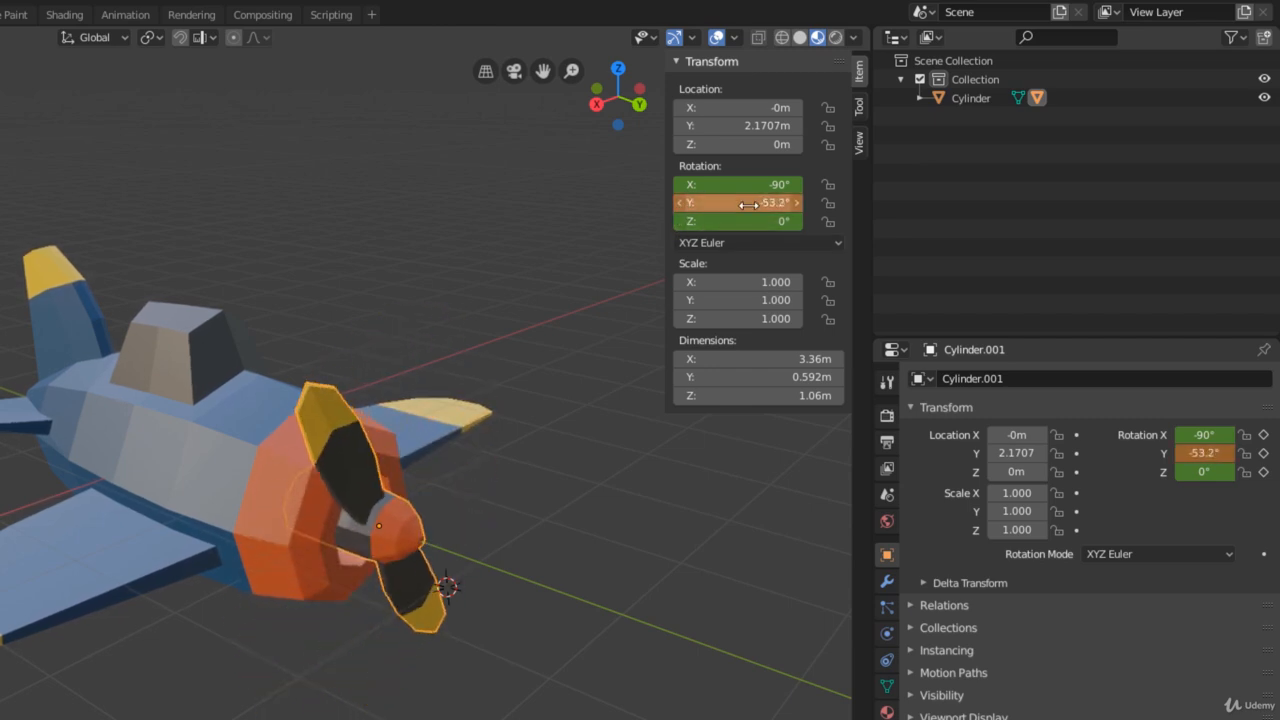
click(751, 203)
key(Return)
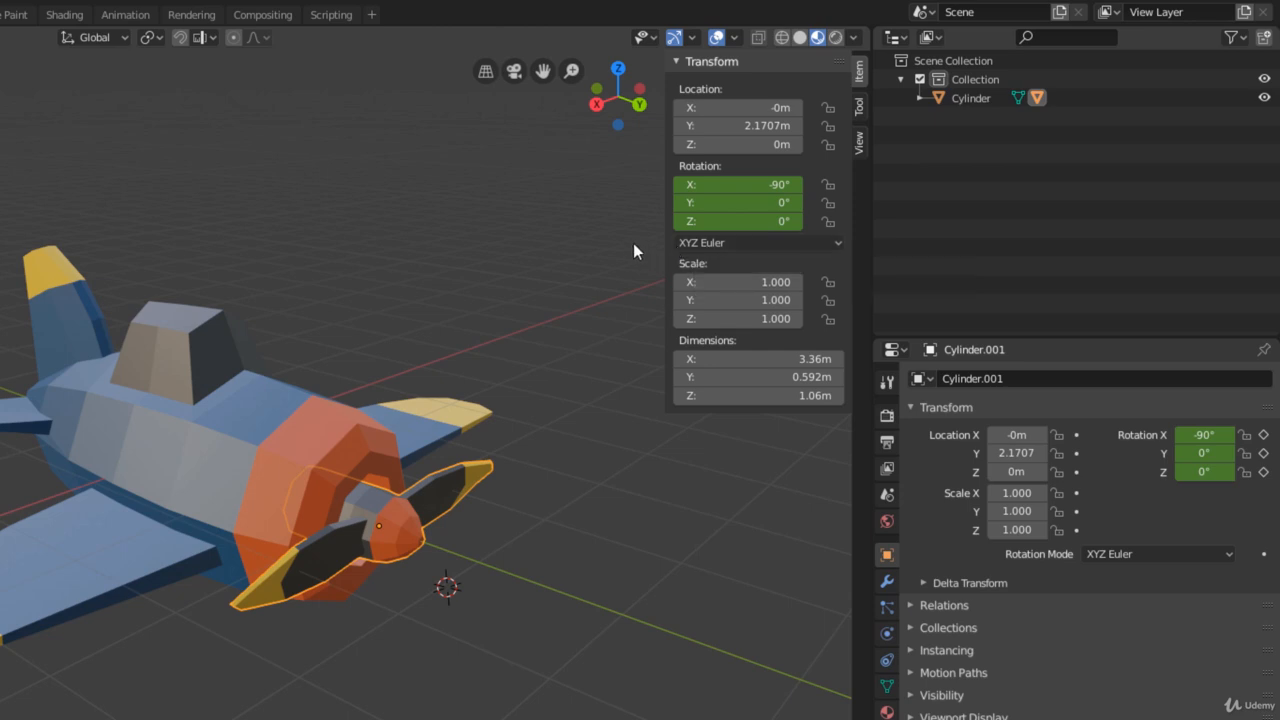
- Set the propeller's Y rotation to 18000° and insert a Rotation keyframe at frame 240
click(763, 203)
text(18000)
key(Return)
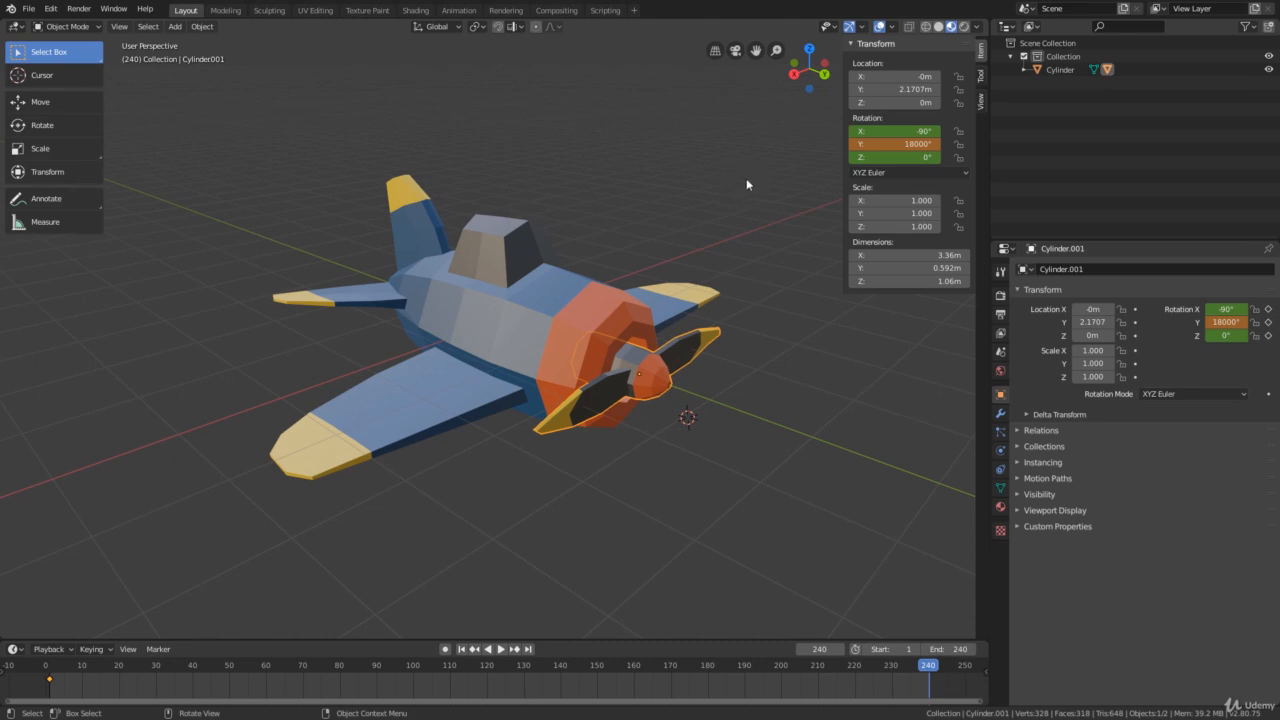
key(i)
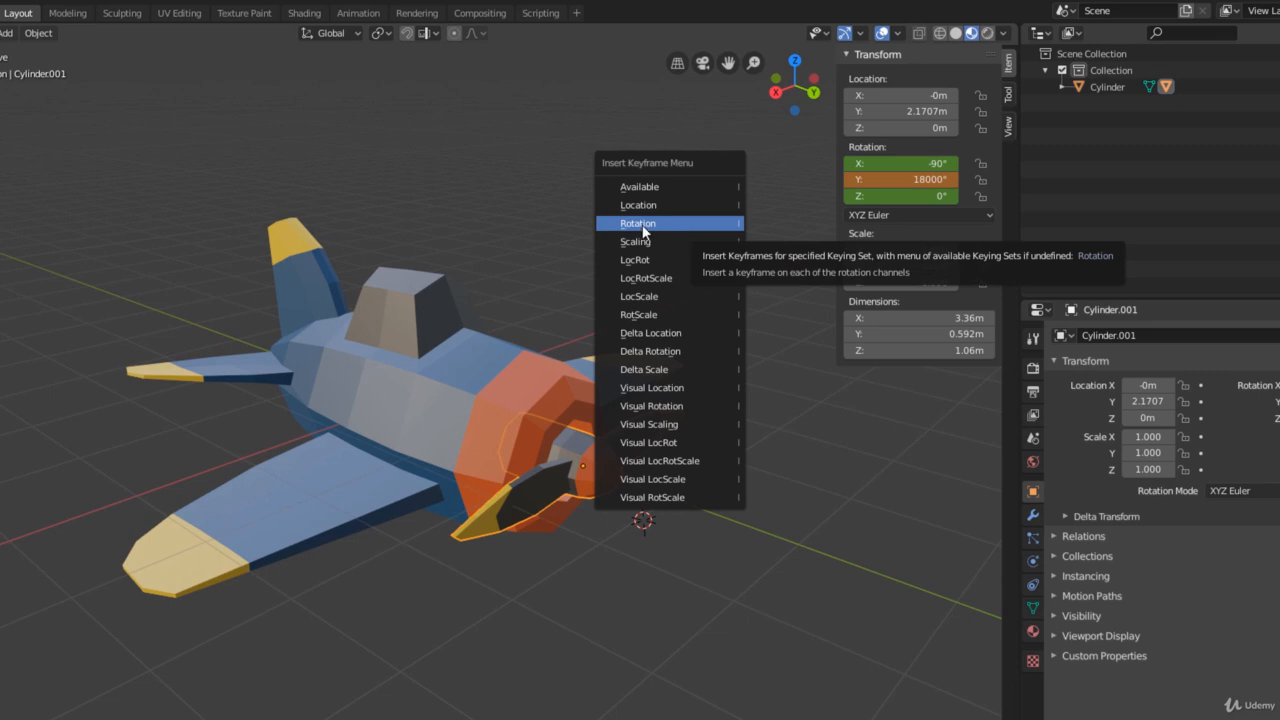
click(672, 224)
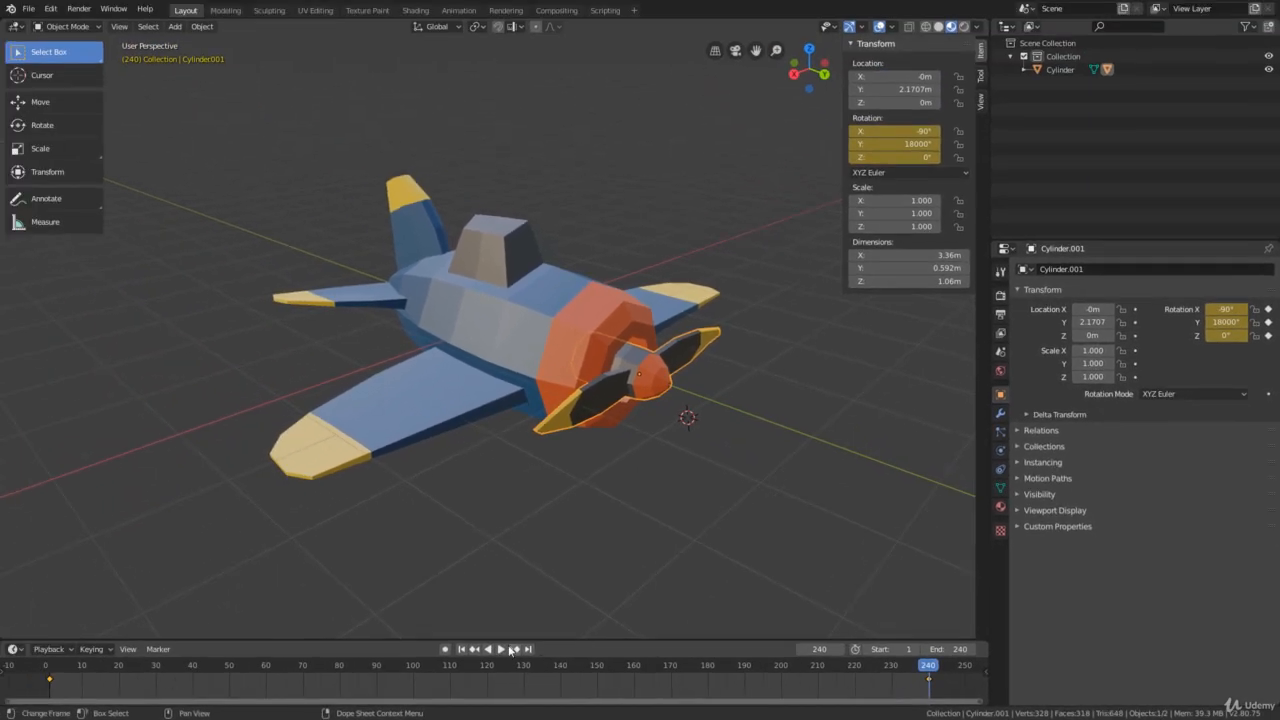
- Play the animation to check the propeller's spin, hide the viewport sidebar, and stop playback
click(505, 649)
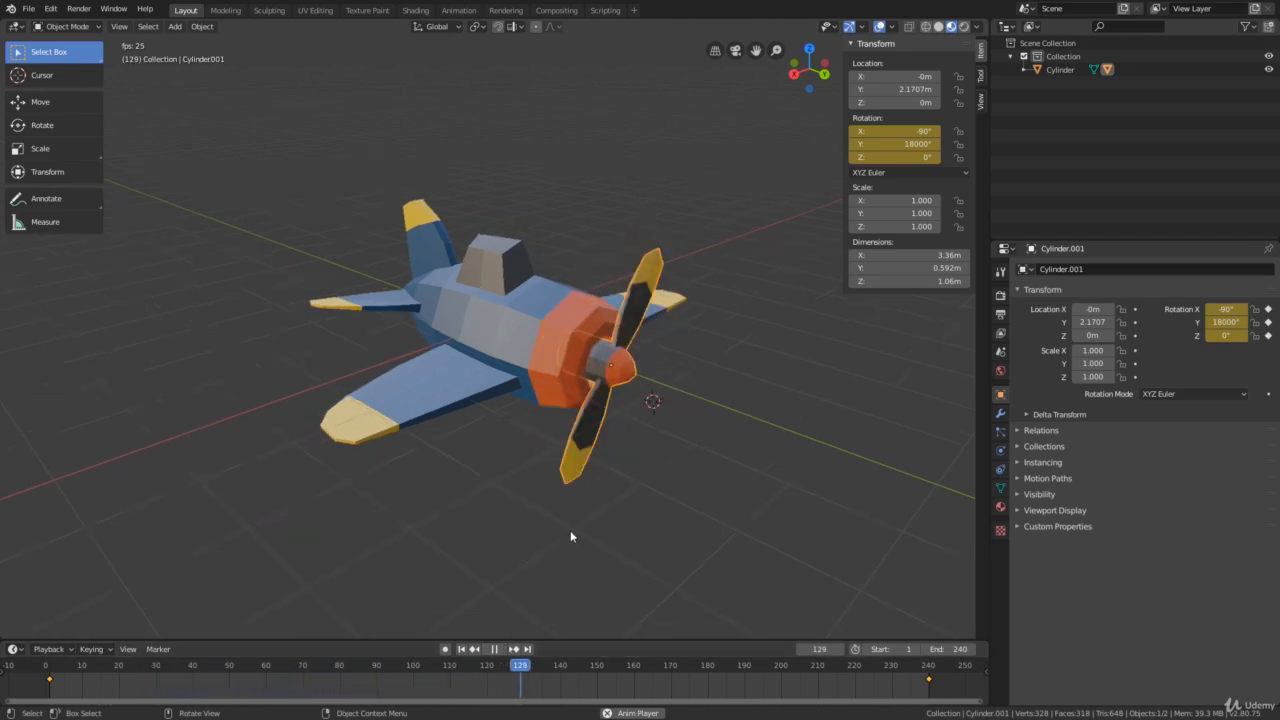
drag(847, 210, 968, 224)
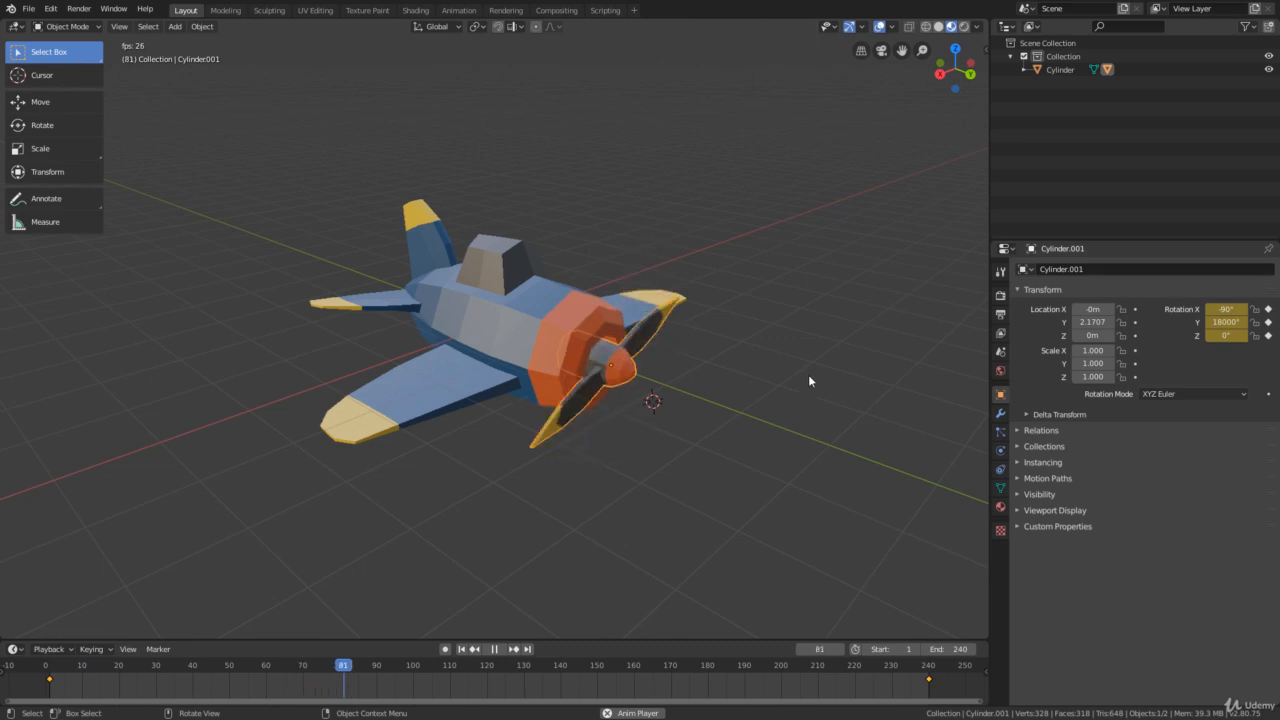
middle_drag(809, 376, 799, 372)
scroll(799, 372, down, 1)
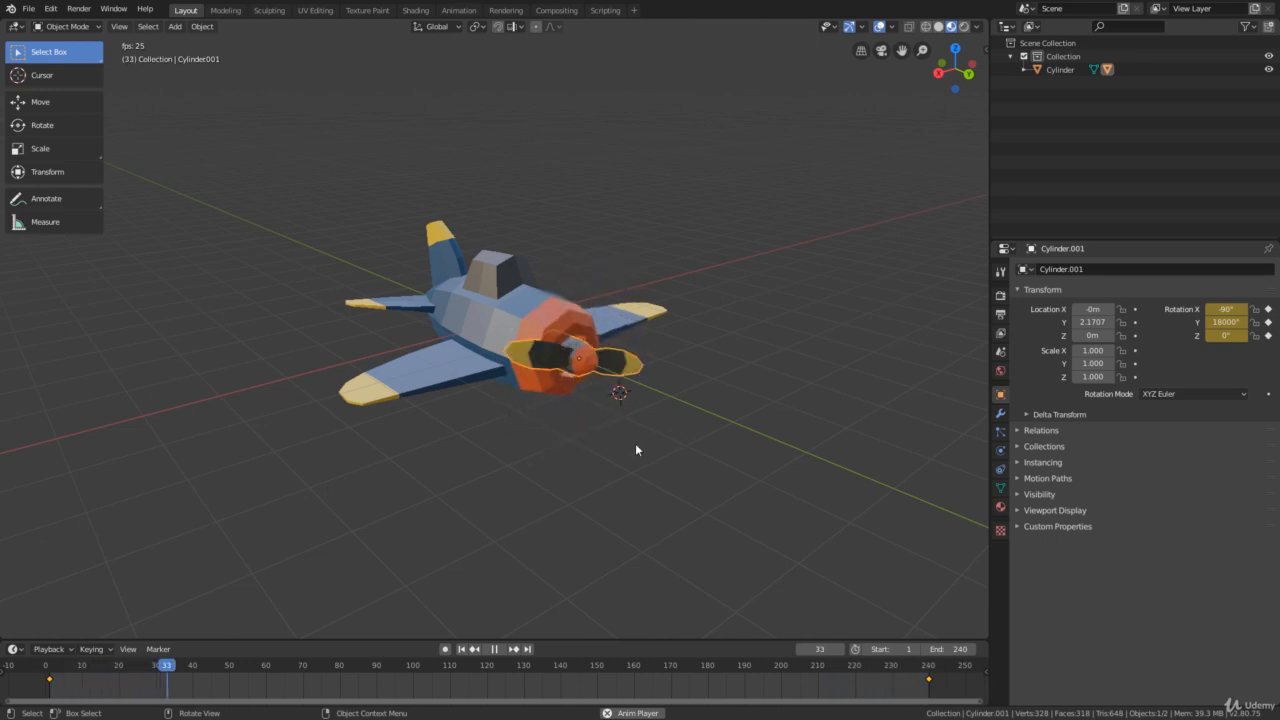
mouse_move(636, 446)
middle_down()
mouse_move(541, 441)
mouse_move(650, 447)
middle_up()
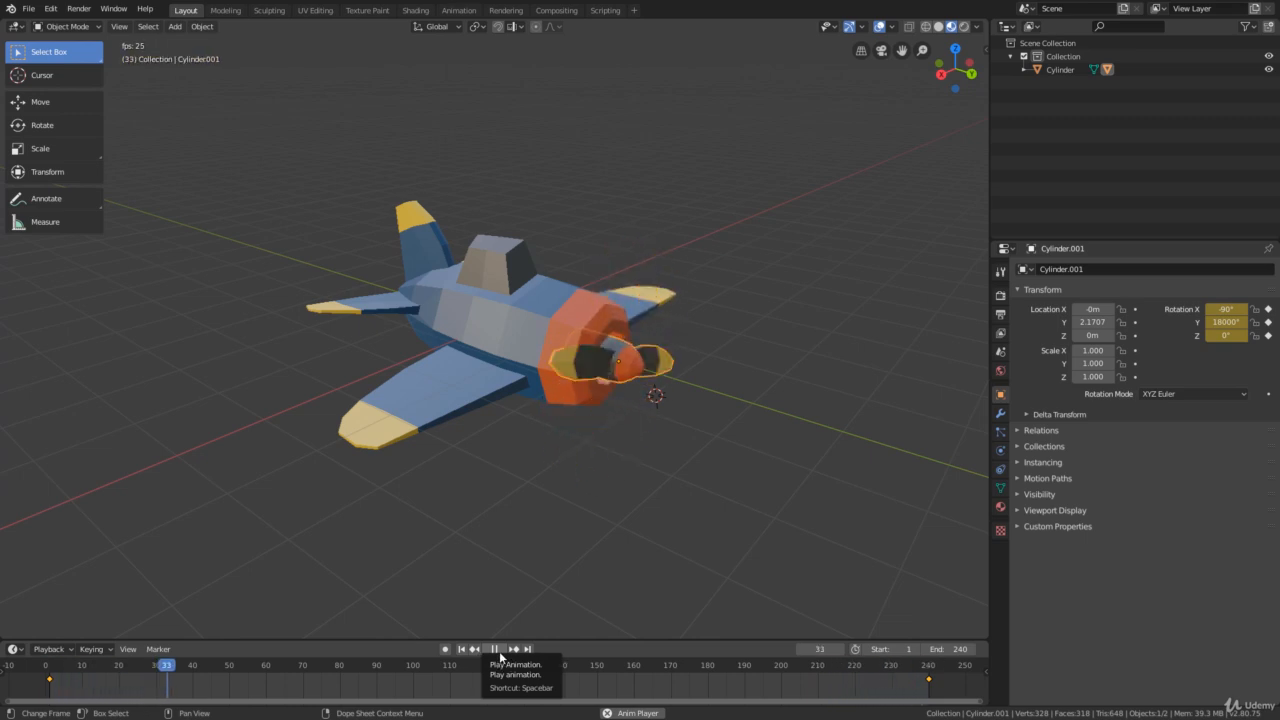
key(space)
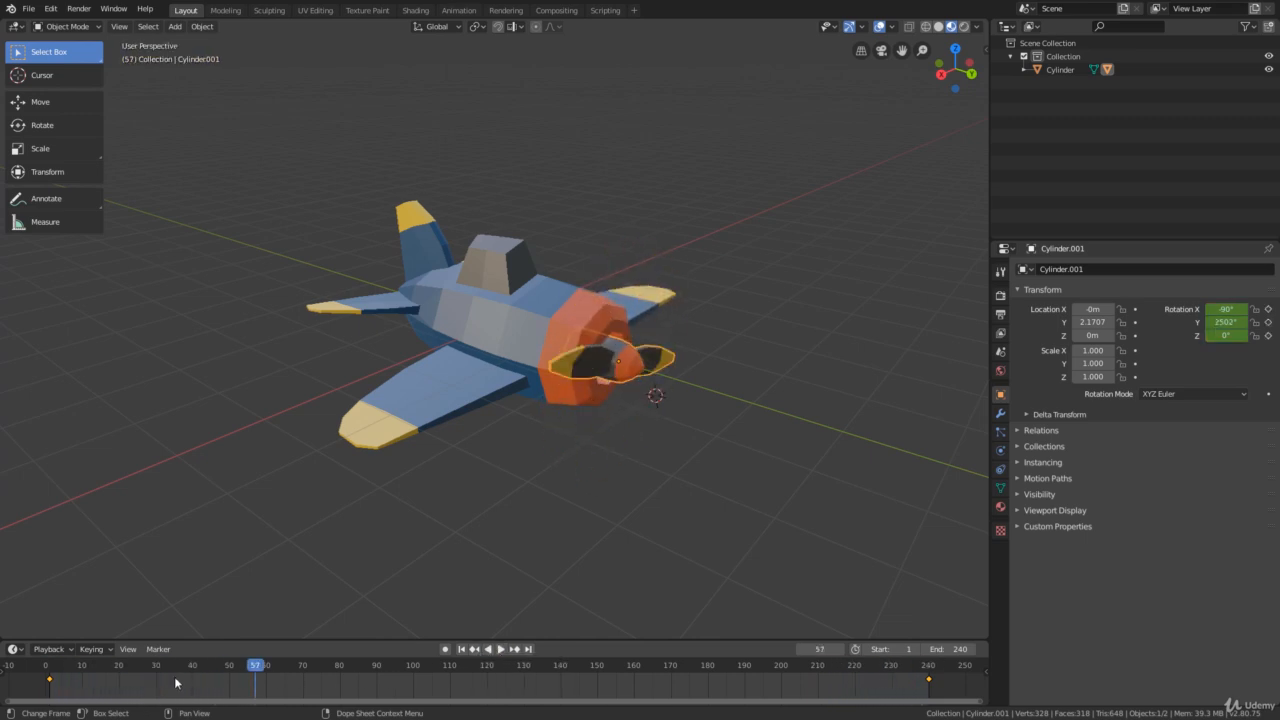
- Set the interpolation mode of both propeller keyframes, at frames 1 and 240, to Linear
drag(29, 689, 953, 679)
right_click(641, 686)
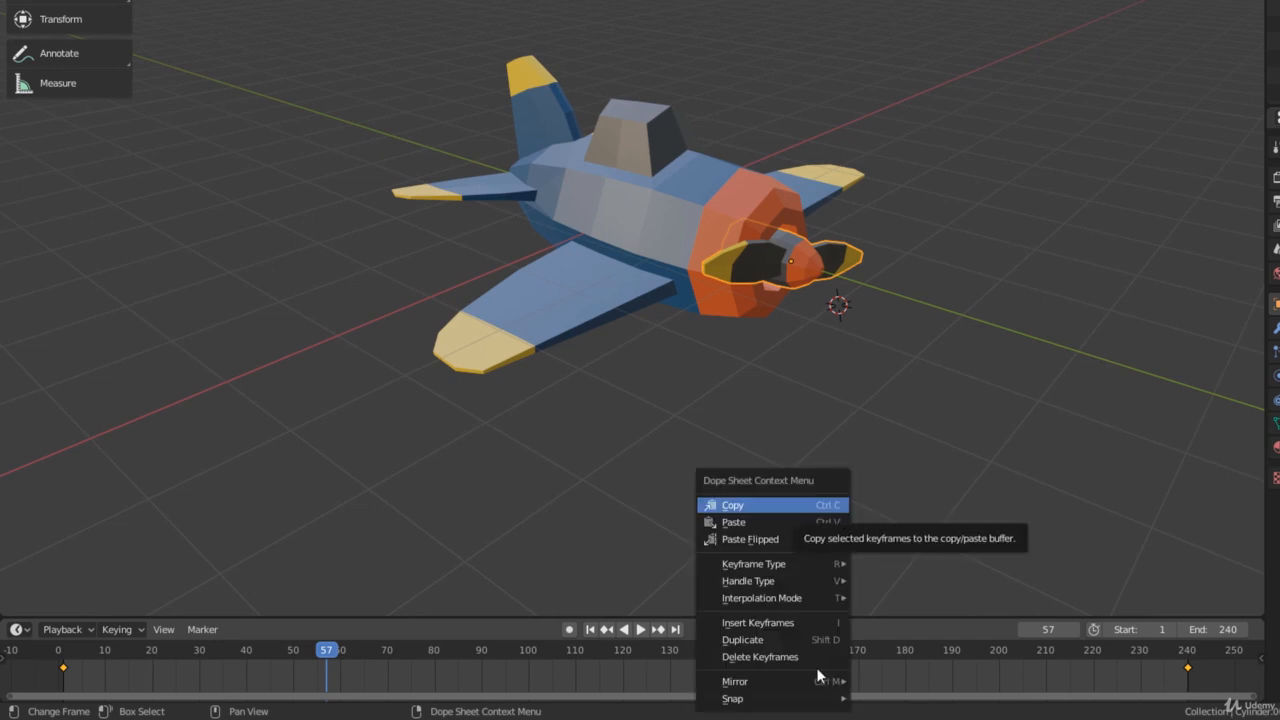
mouse_move(811, 600)
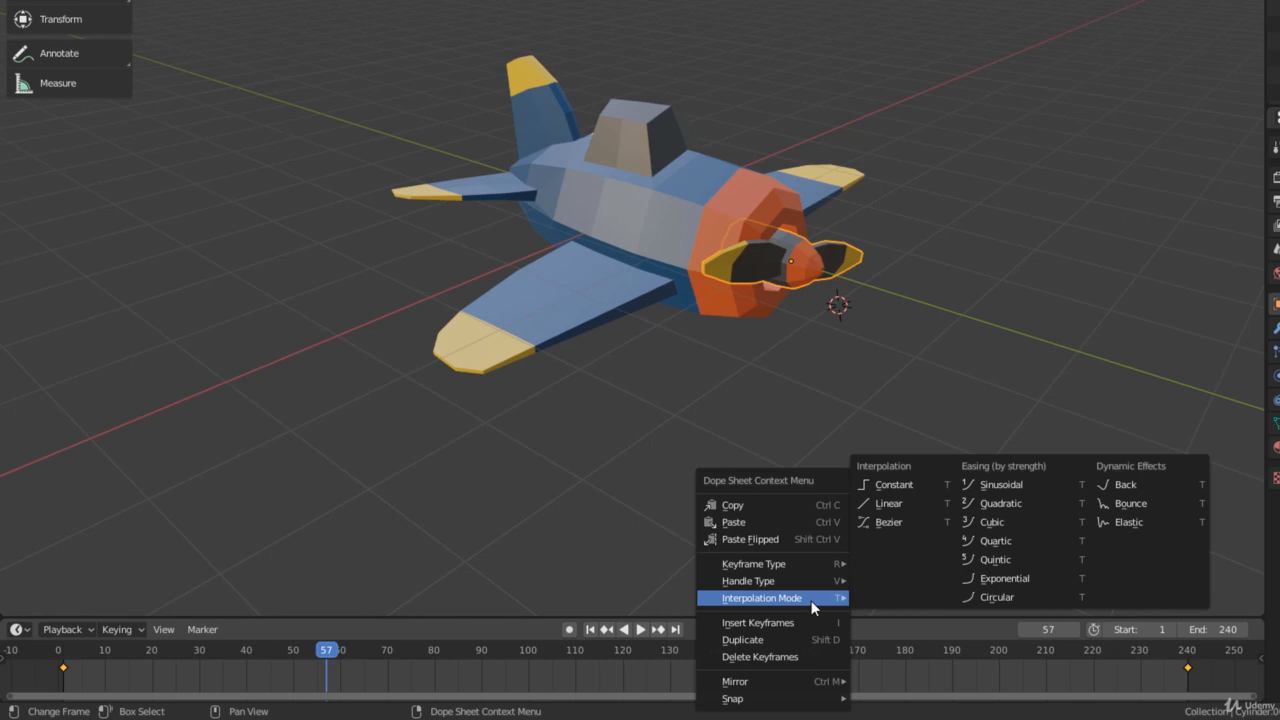
click(914, 503)
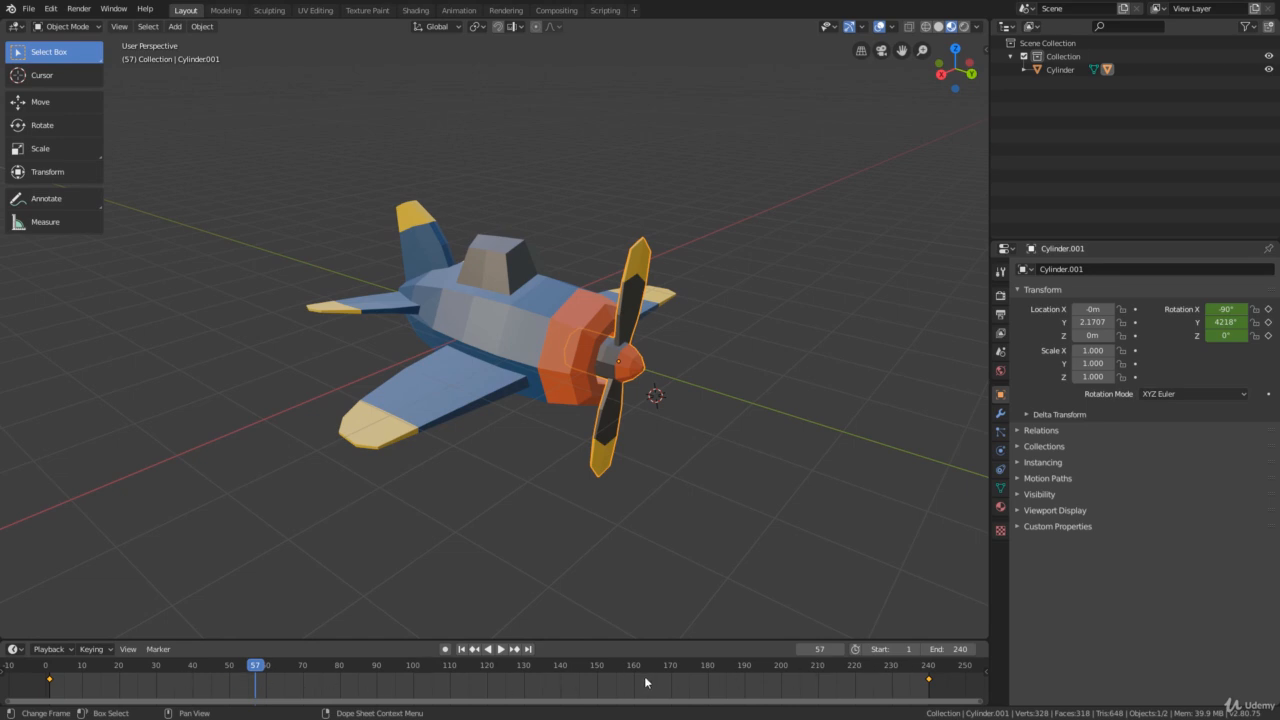
- Play the animation to check that the propeller spins at constant speed, and stop playback
click(501, 649)
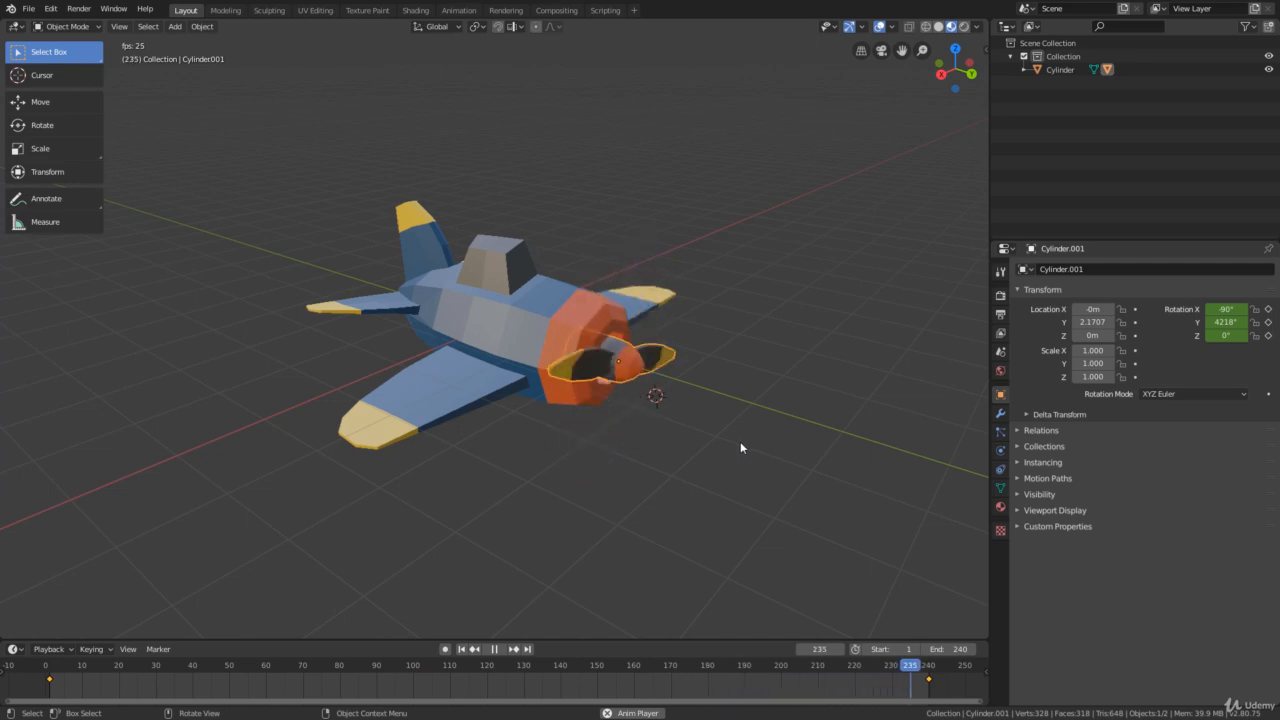
click(493, 649)
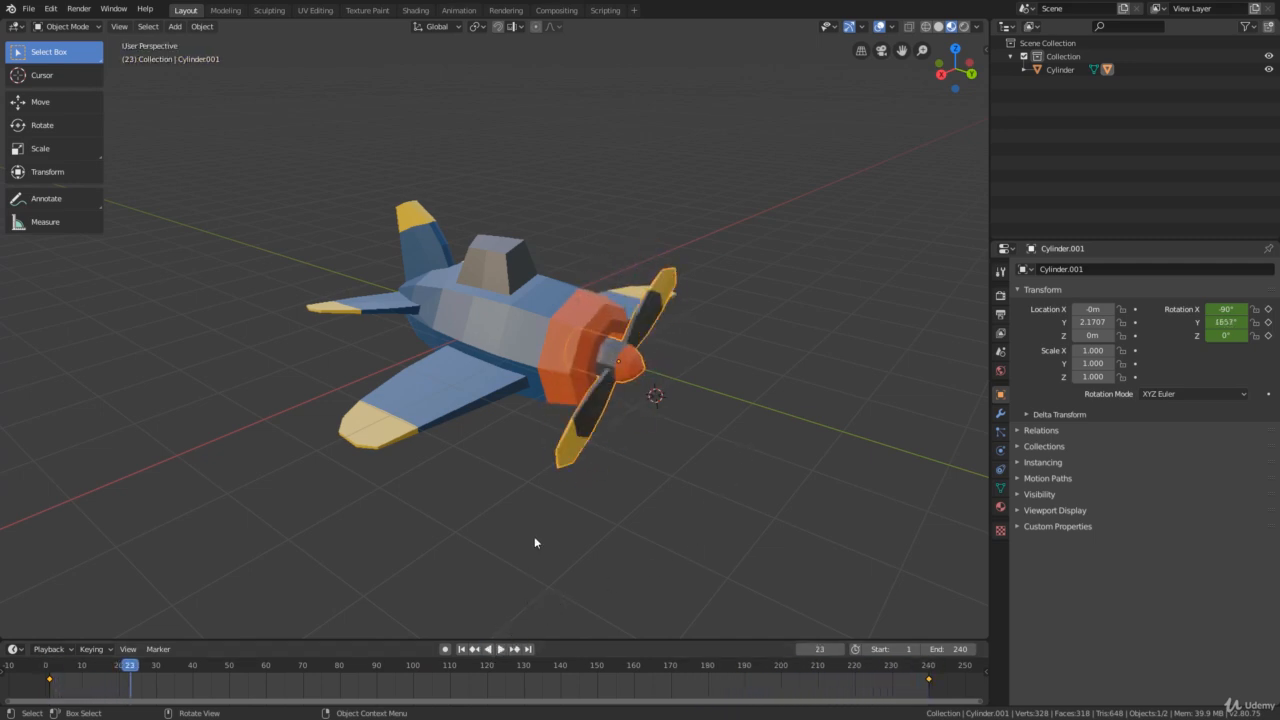
- Select the plane body and move it straight up along the Z axis to a height of about 3.6 m
click(483, 334)
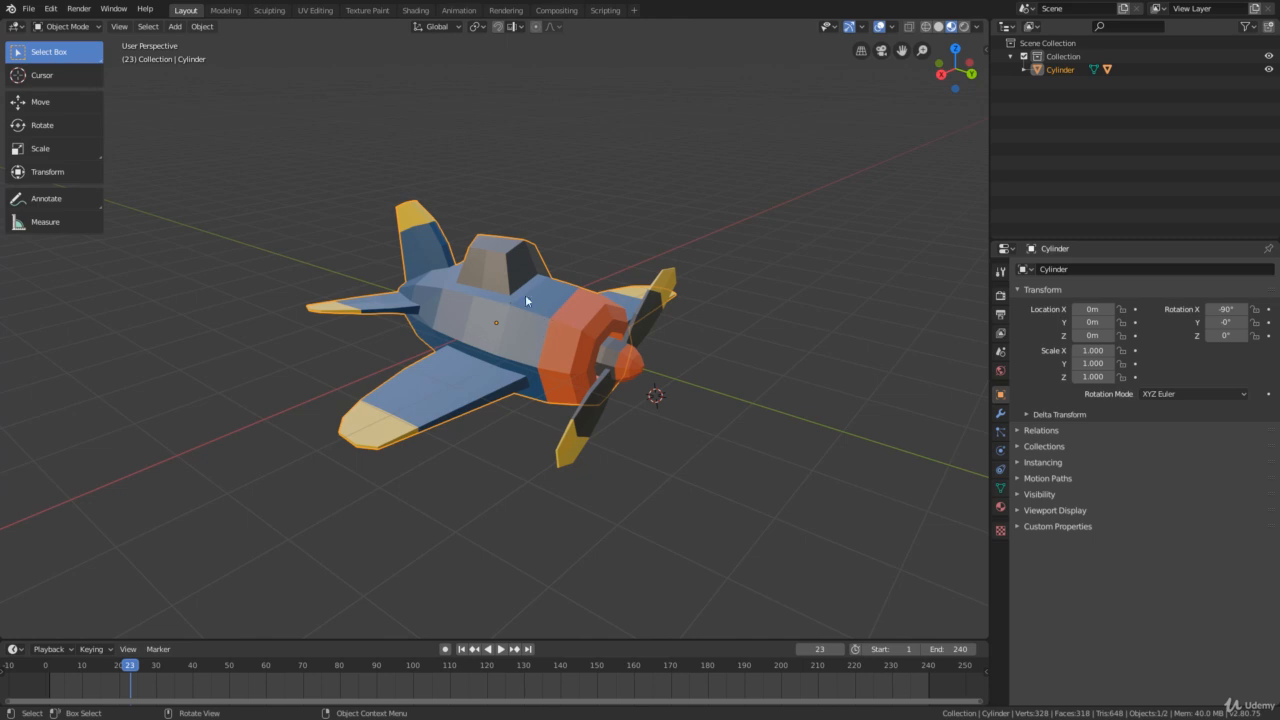
click(40, 101)
scroll(497, 289, down, 2)
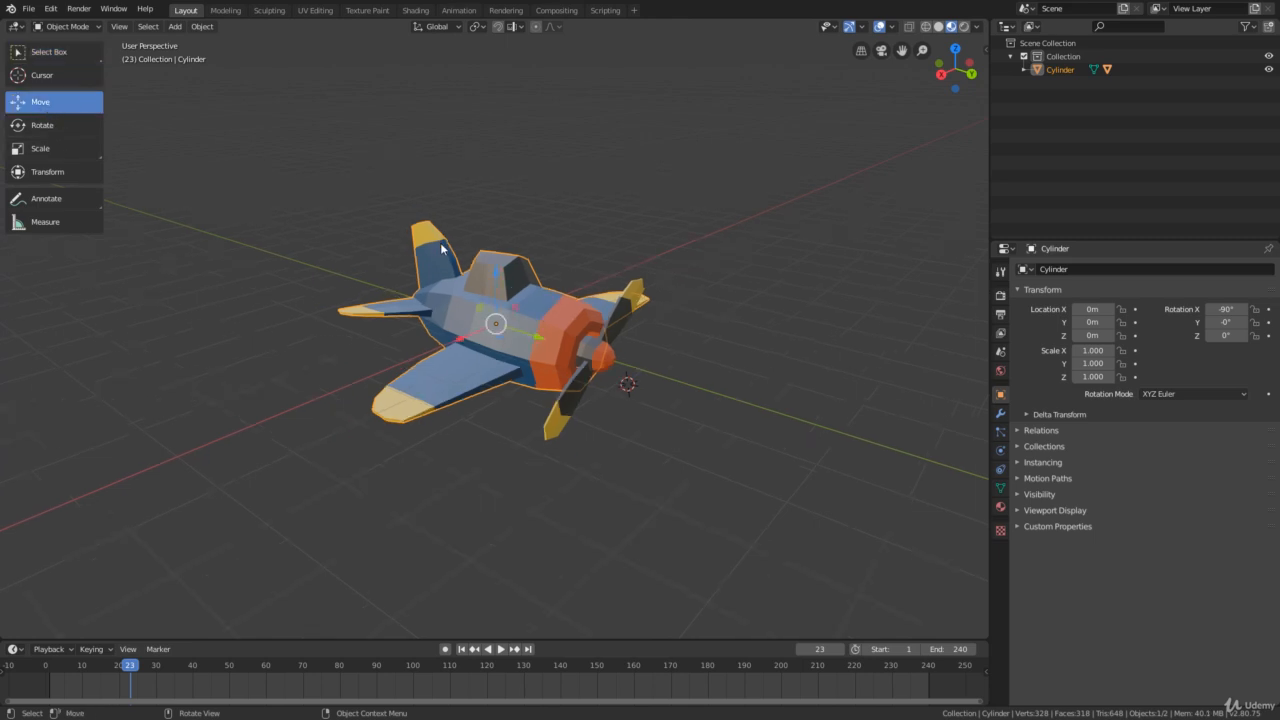
drag(497, 289, 494, 114)
middle_drag(520, 272, 510, 199)
drag(500, 183, 460, 233)
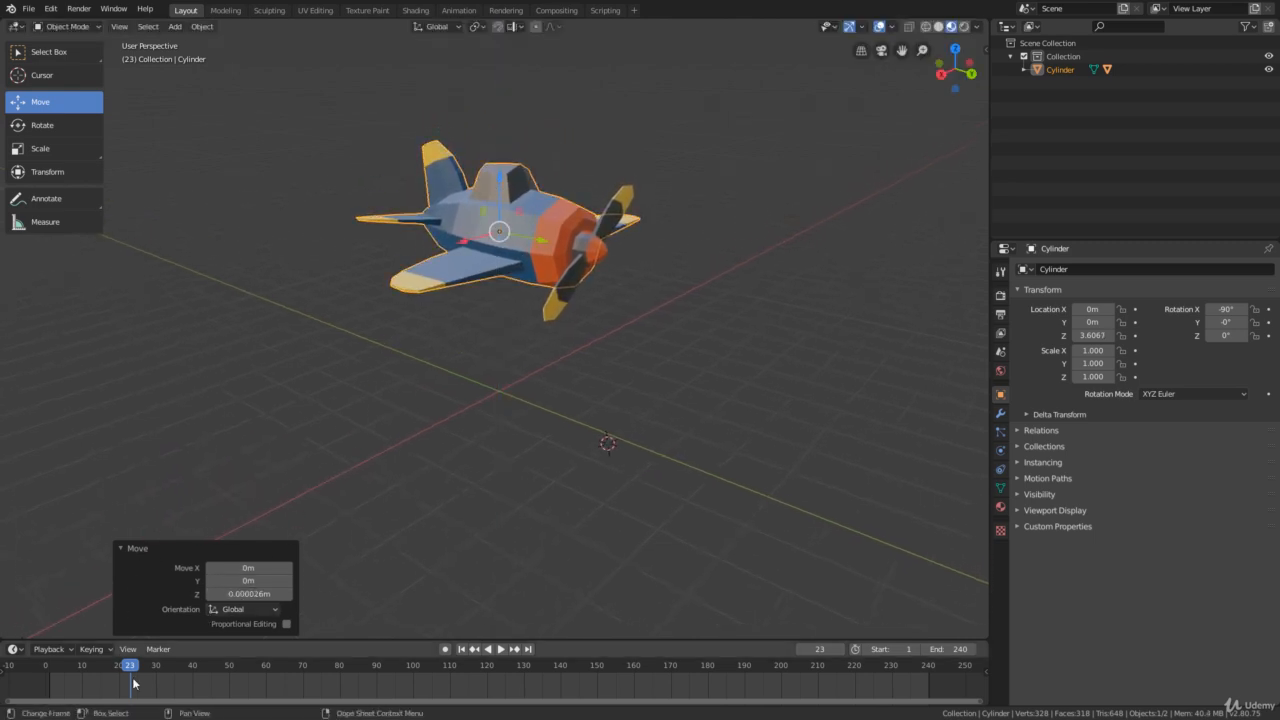
- Go to frame 0 and insert a LocRot keyframe for the raised plane body
drag(132, 671, 44, 670)
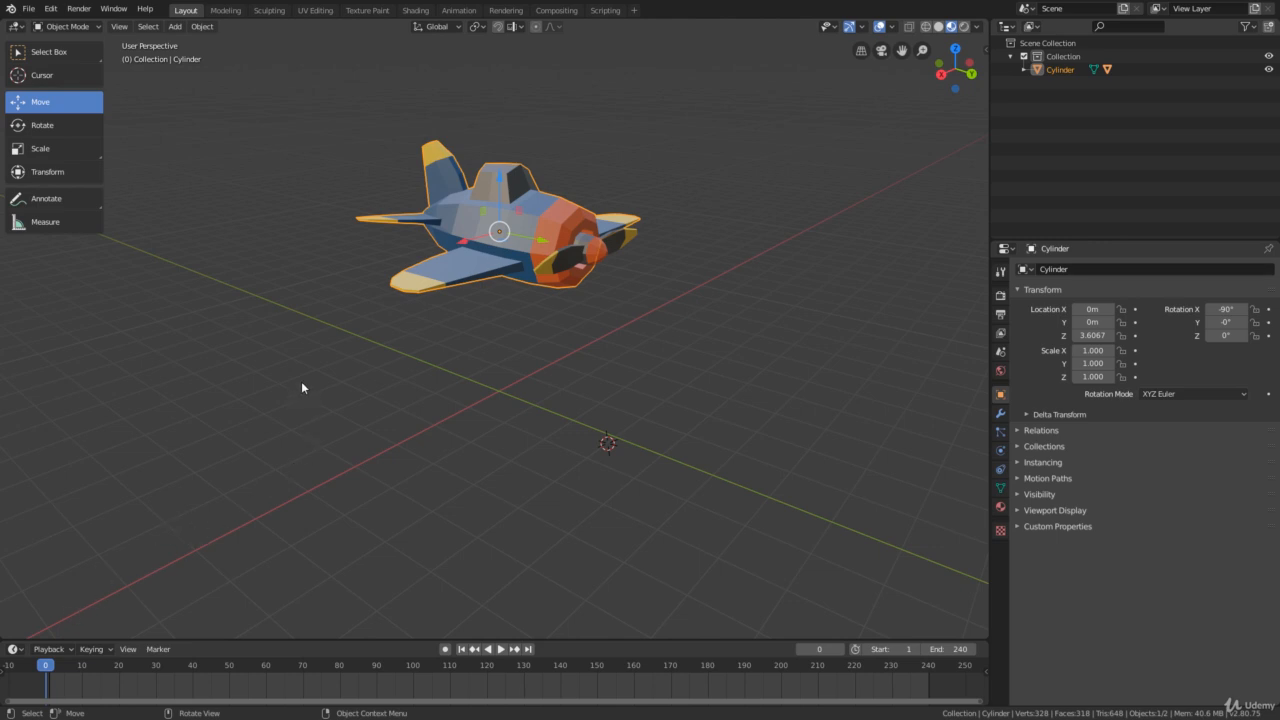
key(i)
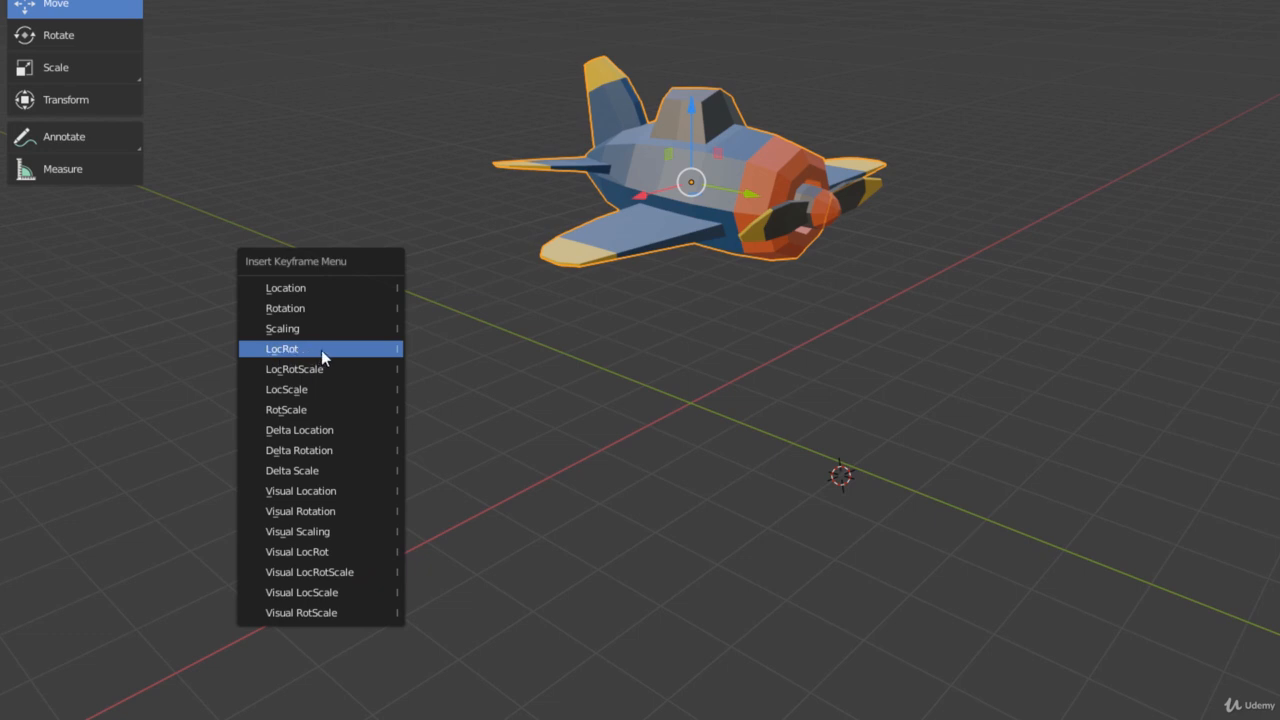
click(332, 350)
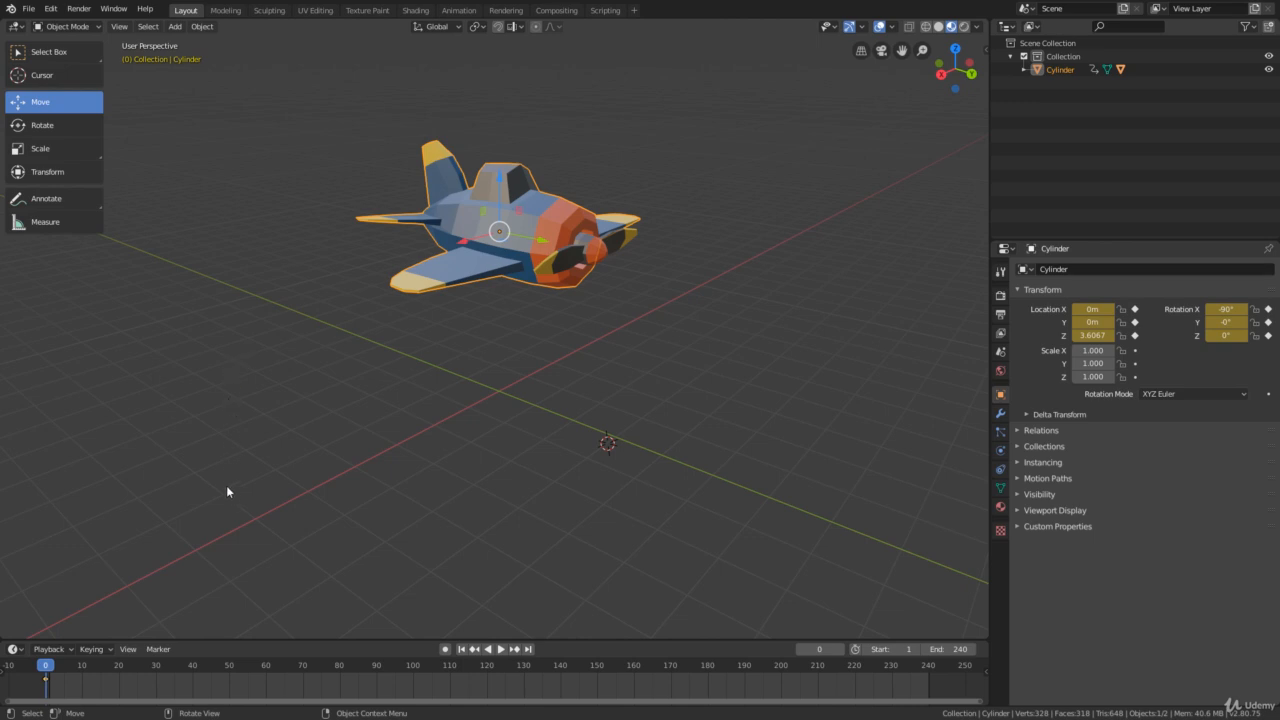
- At frame 60, lower the plane body by about 2.96 m along the Z axis and insert a LocRot keyframe
key(space)
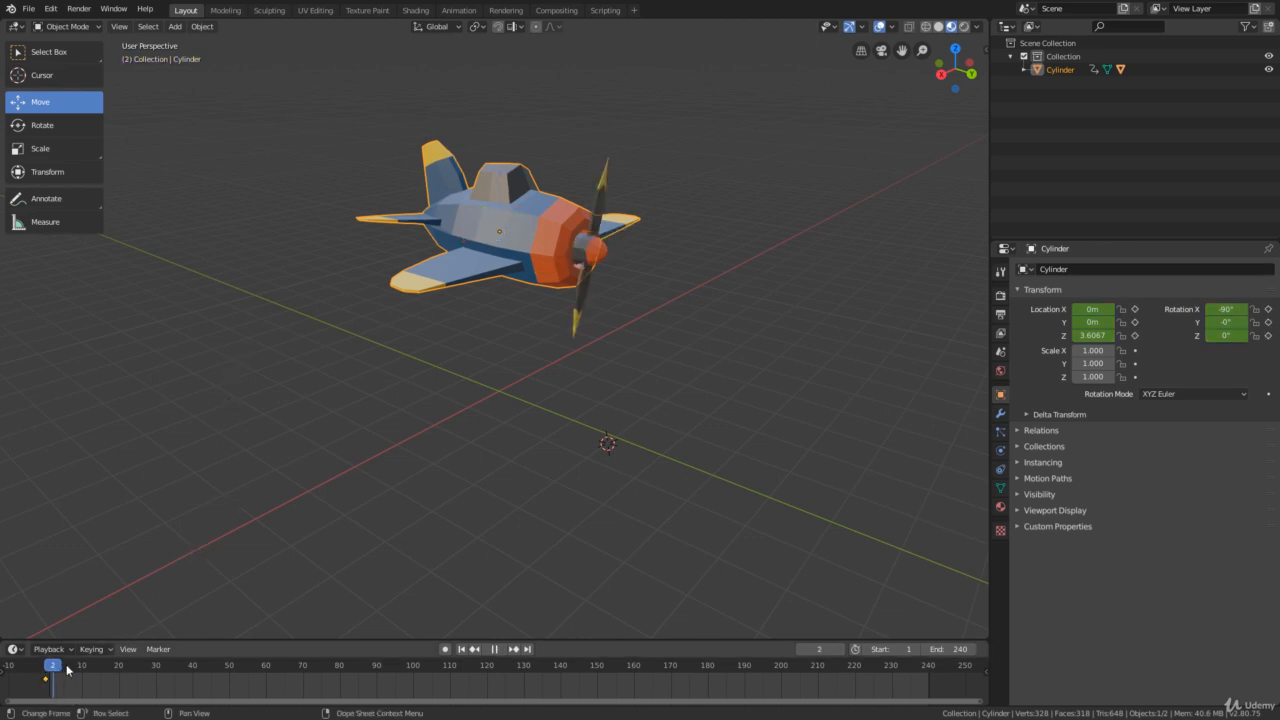
drag(270, 694, 267, 694)
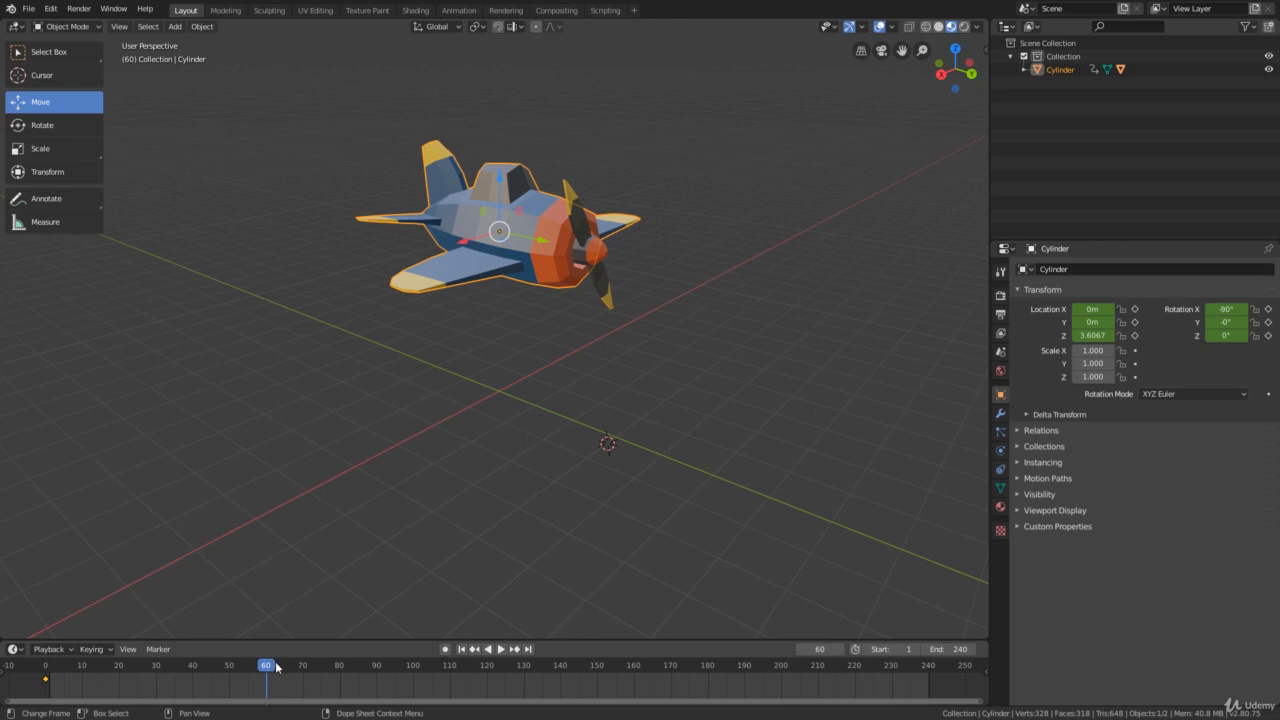
key(space)
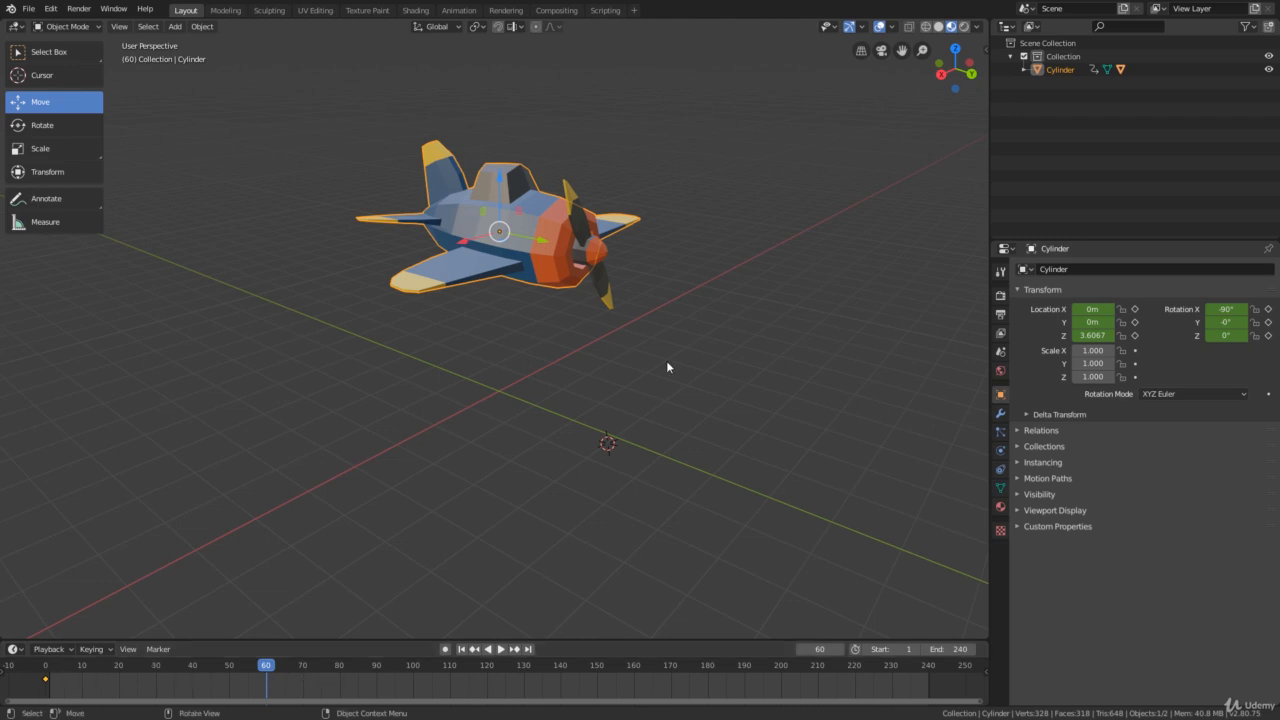
middle_drag(536, 349, 526, 347)
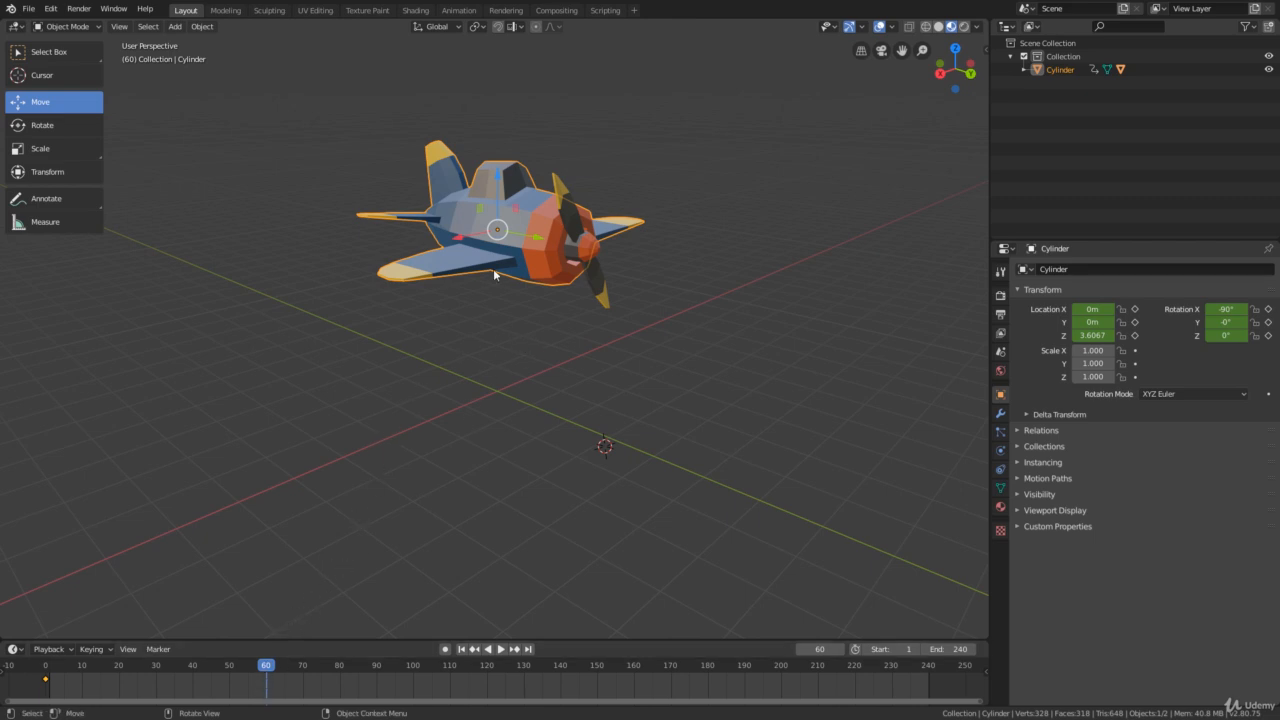
drag(501, 192, 487, 310)
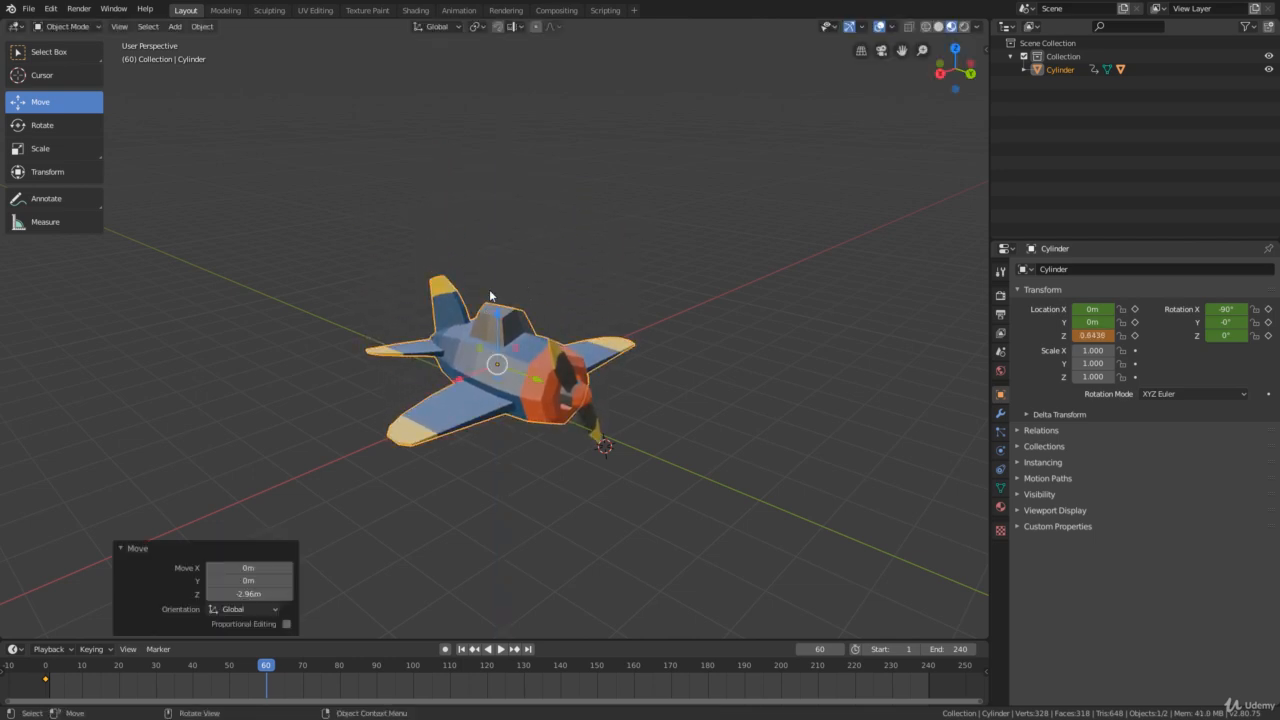
key(i)
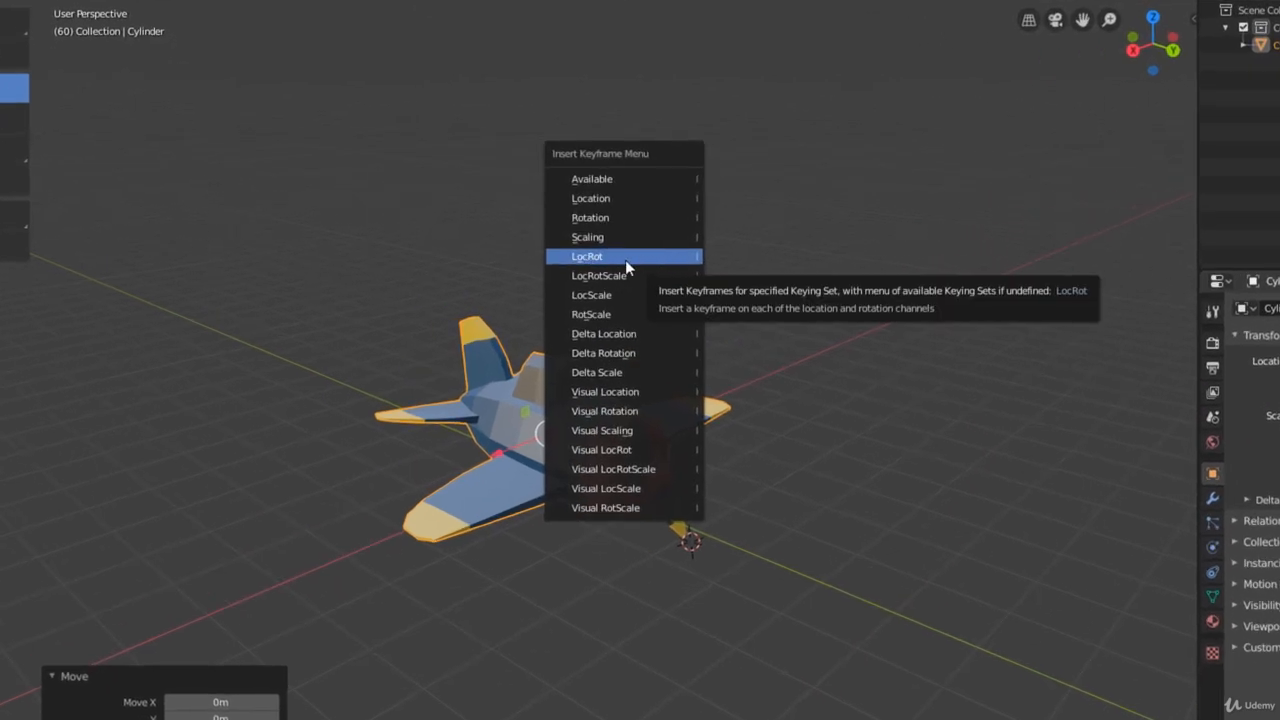
click(625, 259)
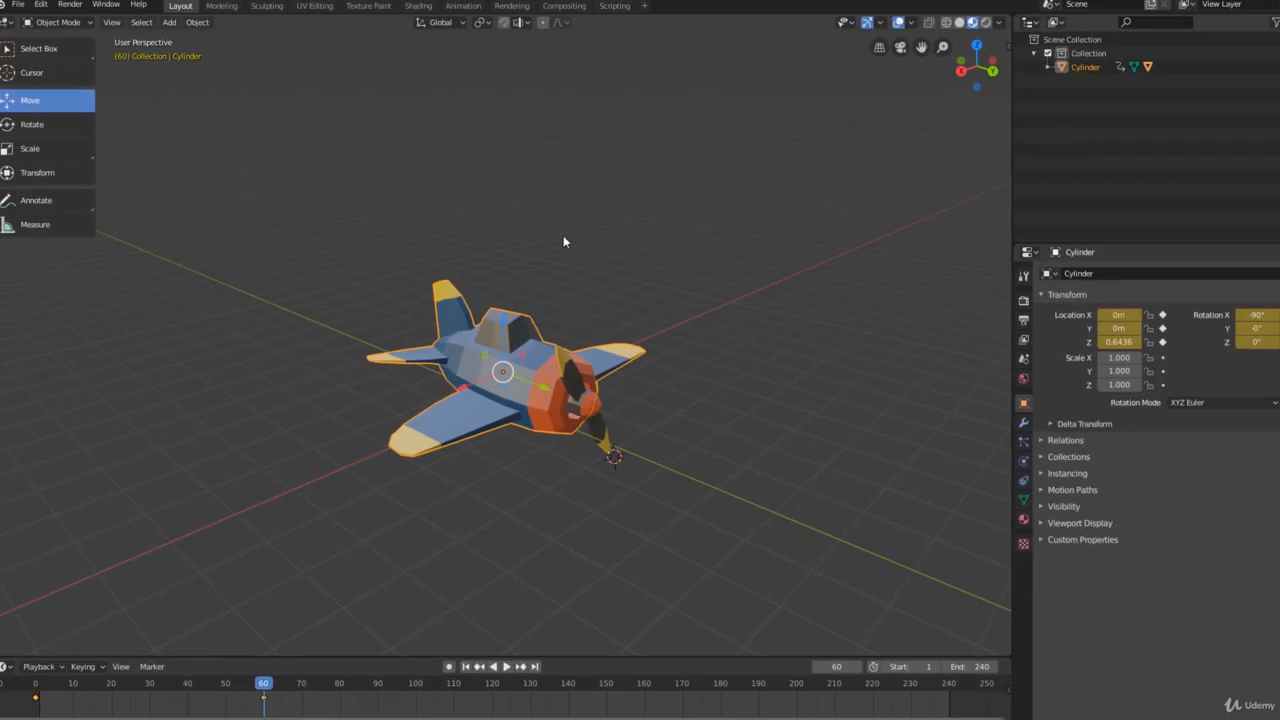
- Play the animation from frame 0 to check the plane's descent, switch to the Select Box tool, and stop playback
drag(263, 685, 44, 668)
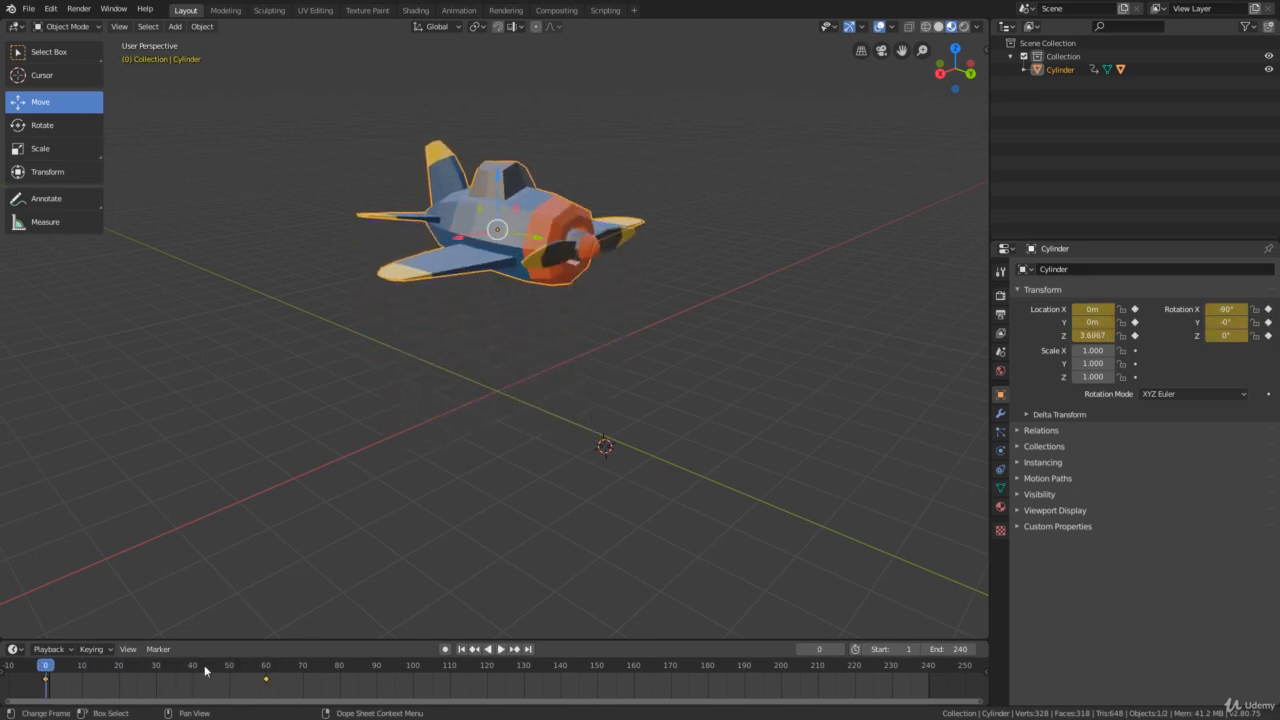
click(501, 650)
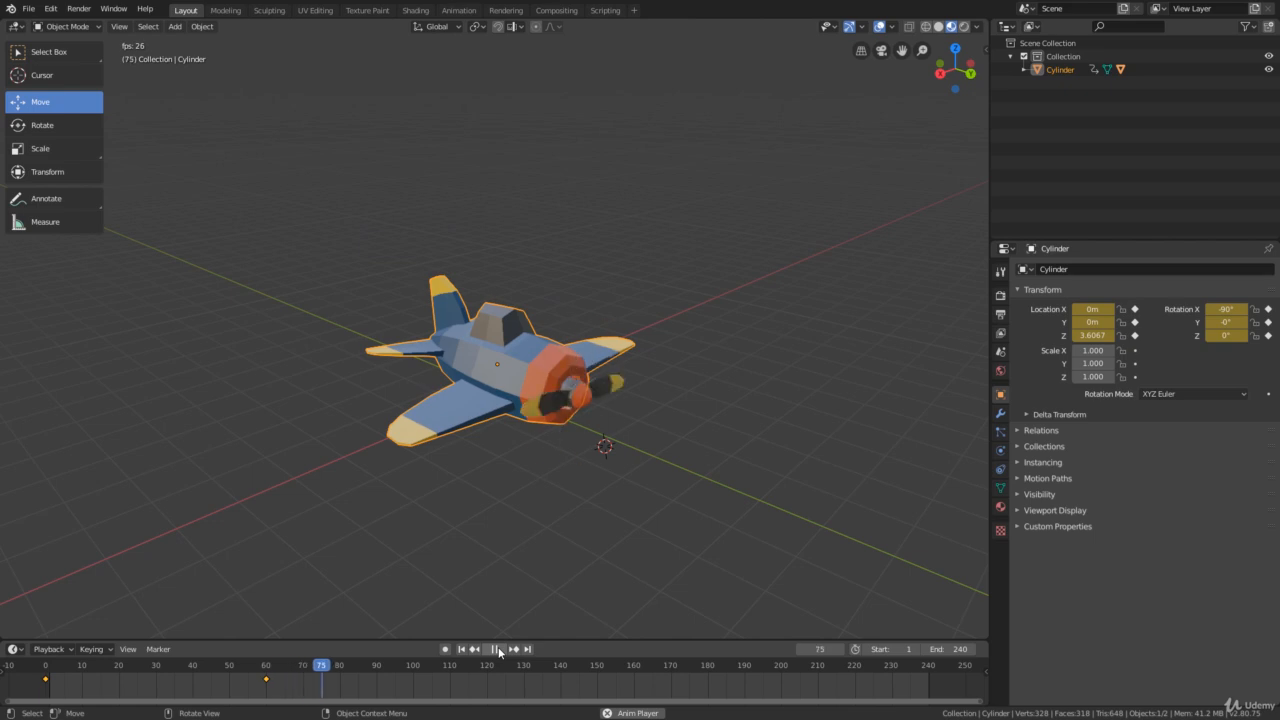
click(50, 52)
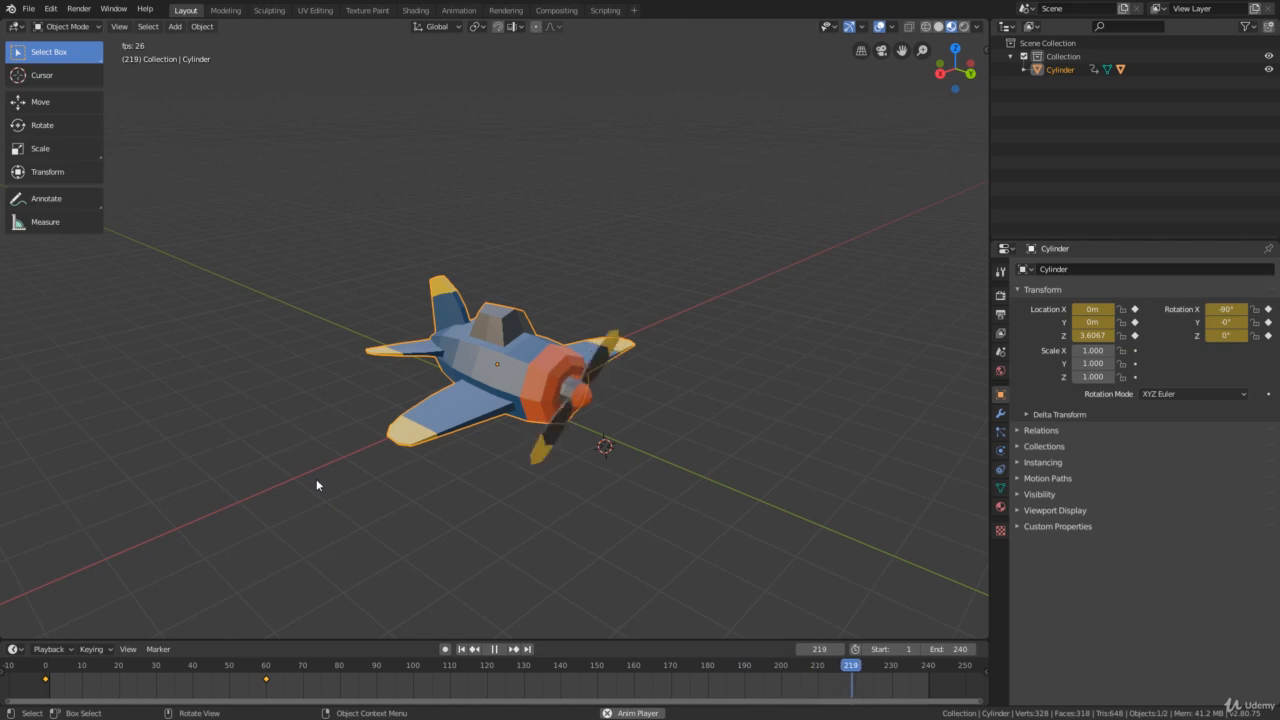
click(490, 655)
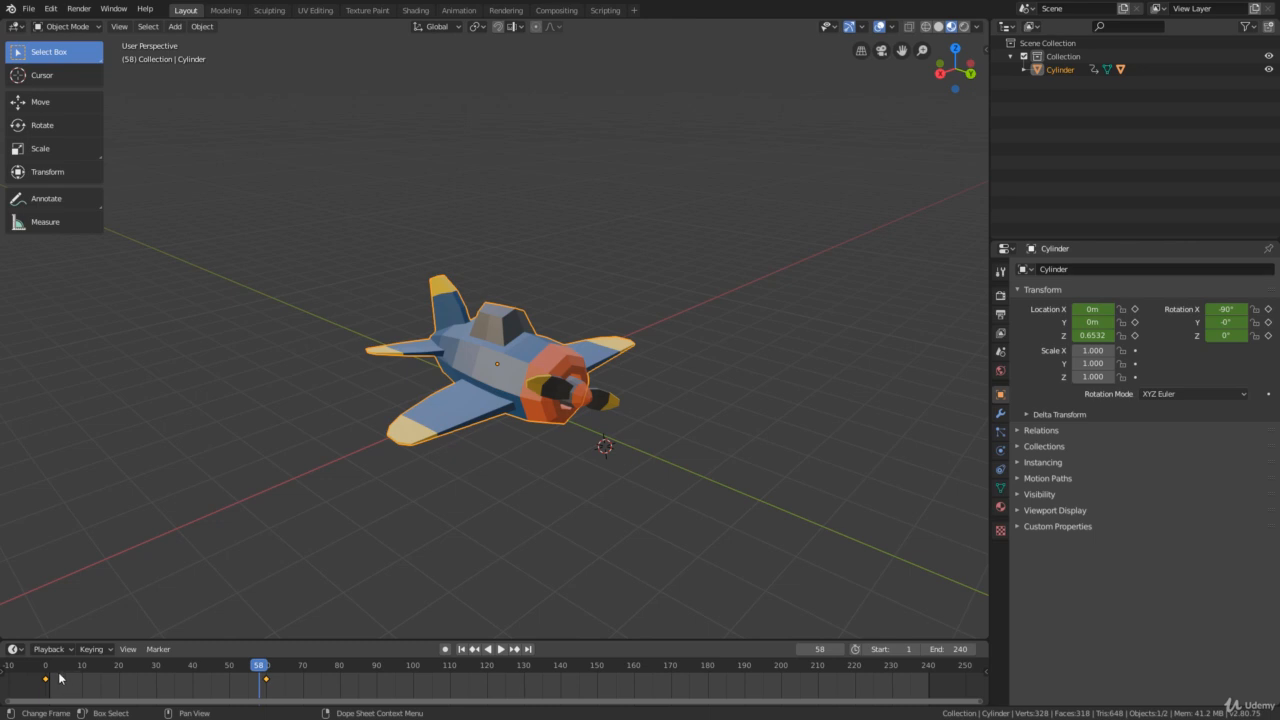
- Copy the plane body's keyframe at frame 0 and paste it at frame 120
drag(59, 679, 46, 682)
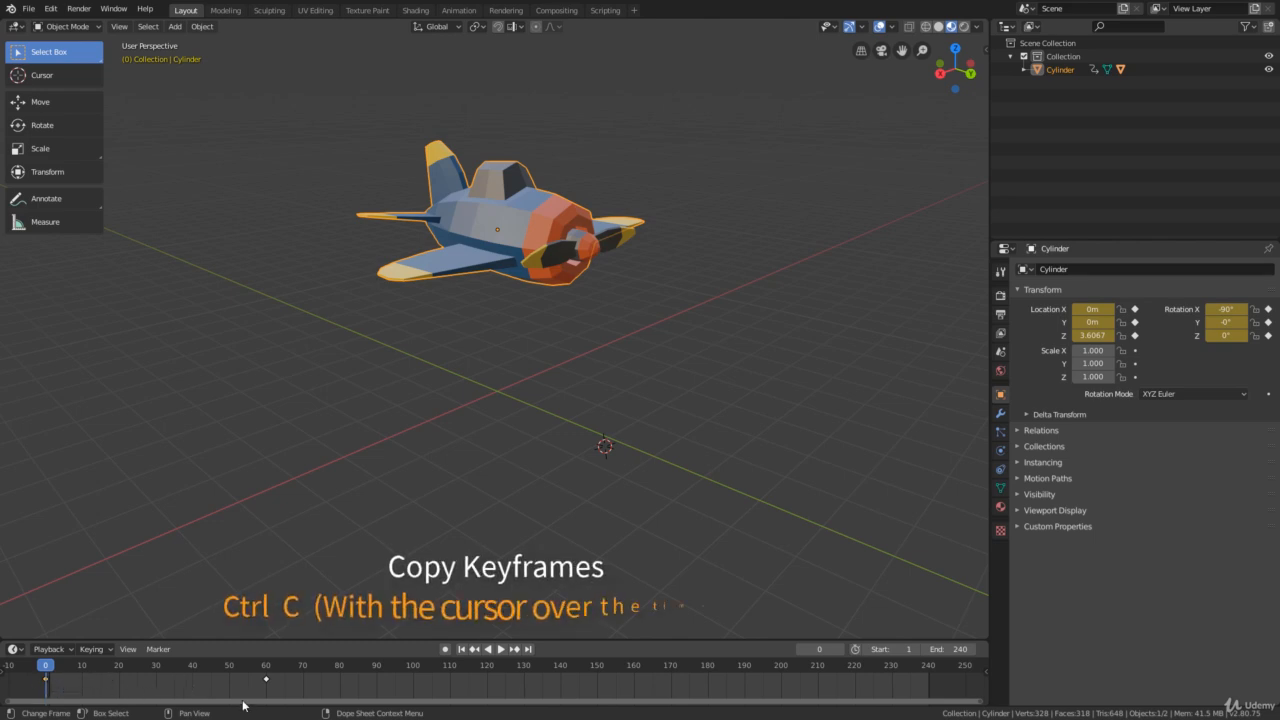
key(ctrl+c)
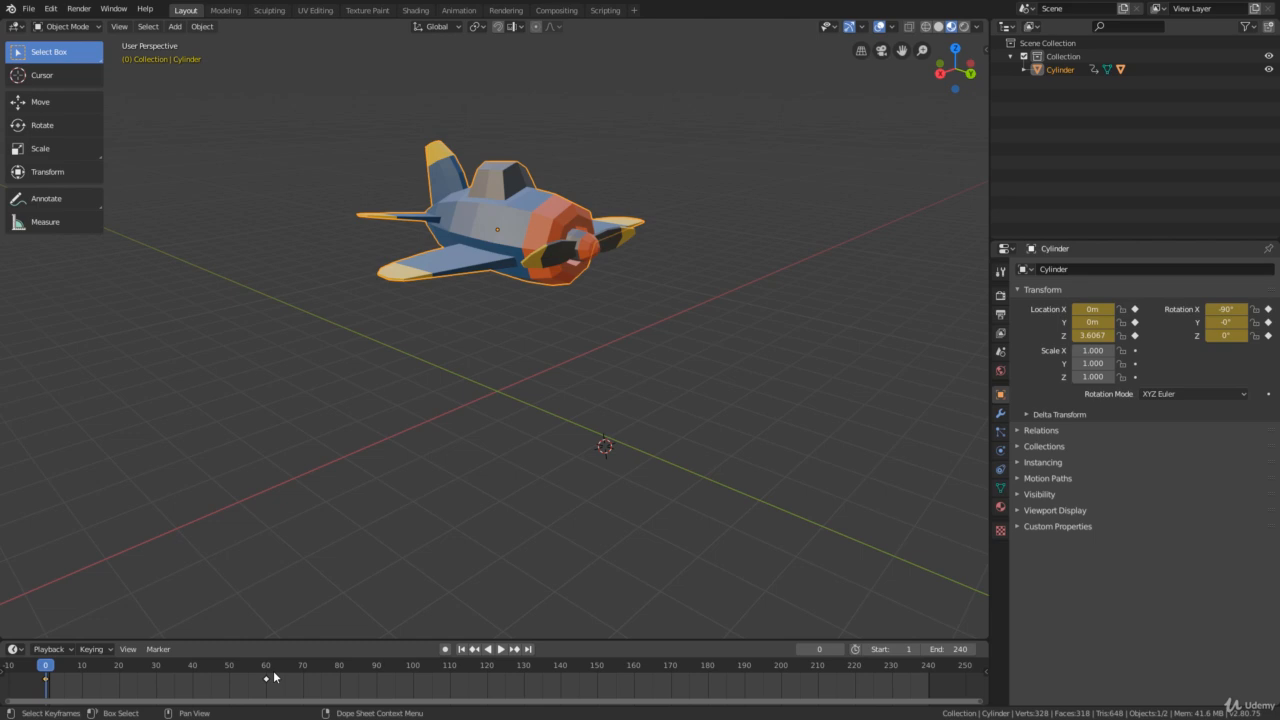
drag(54, 680, 157, 672)
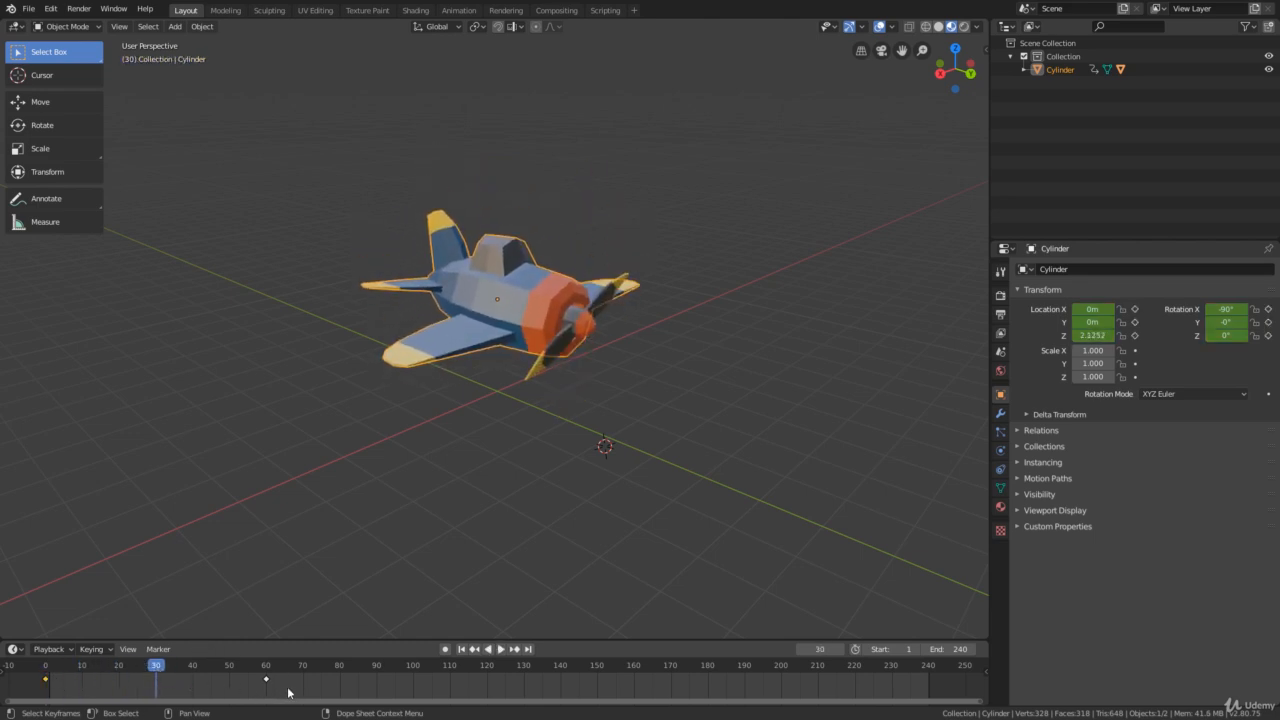
drag(288, 692, 22, 670)
key(space)
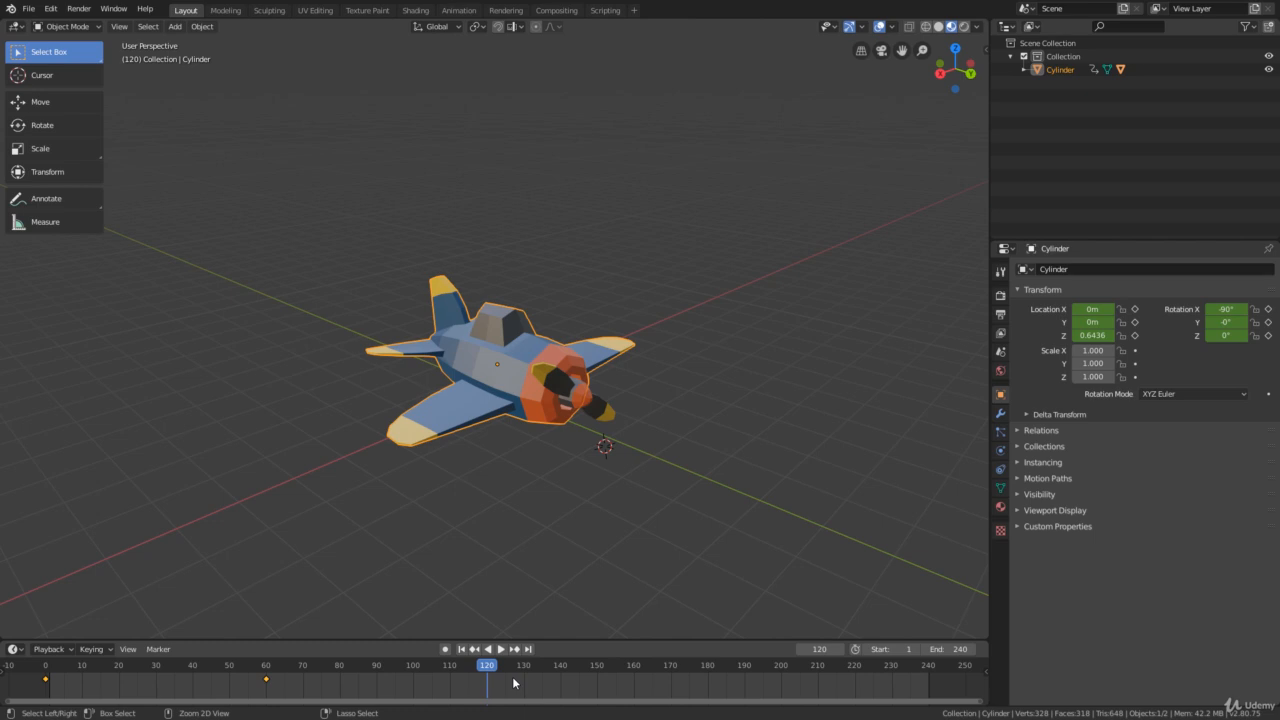
key(ctrl+v)
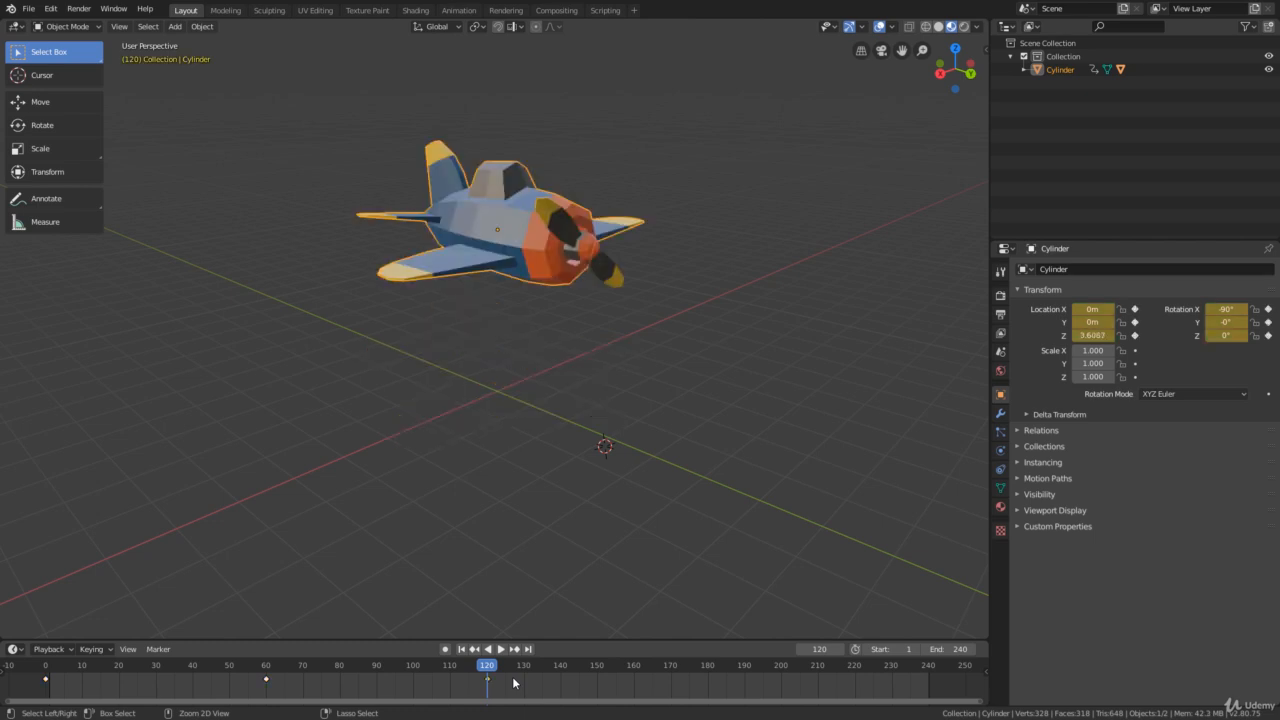
- Play the animation from the start frame to check the plane's up-and-down motion, and stop playback
click(460, 649)
click(502, 651)
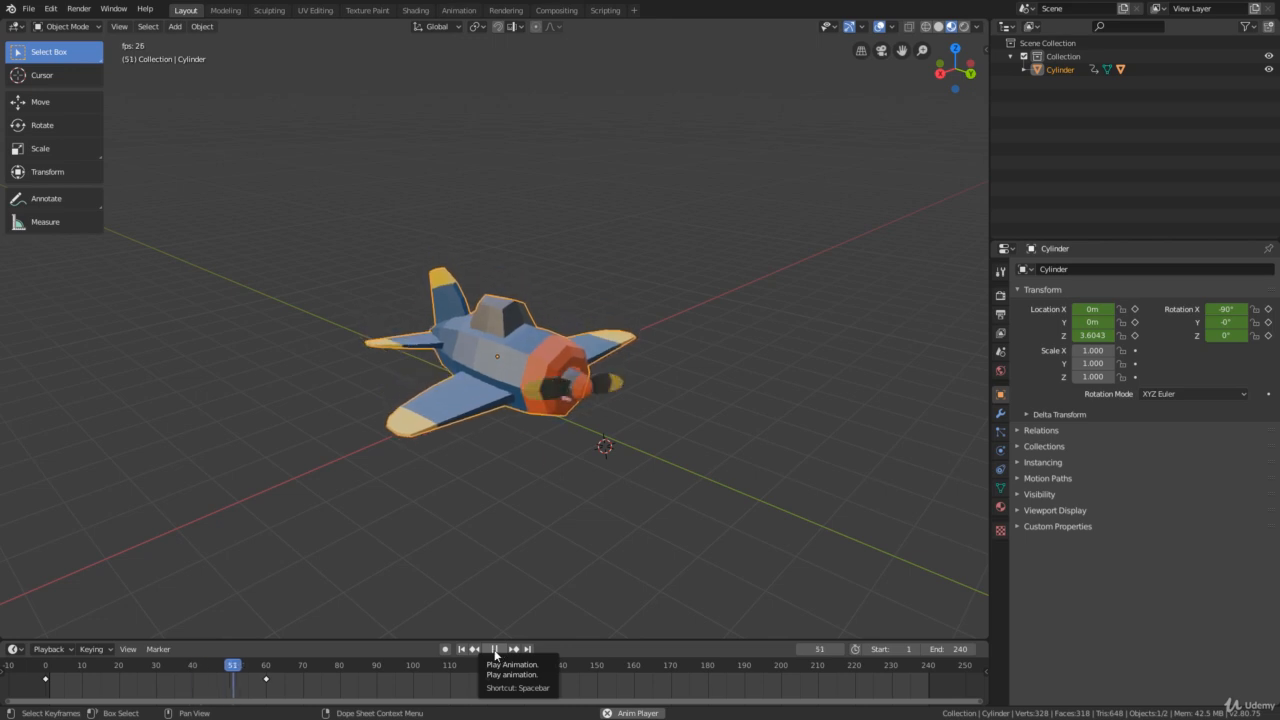
click(494, 651)
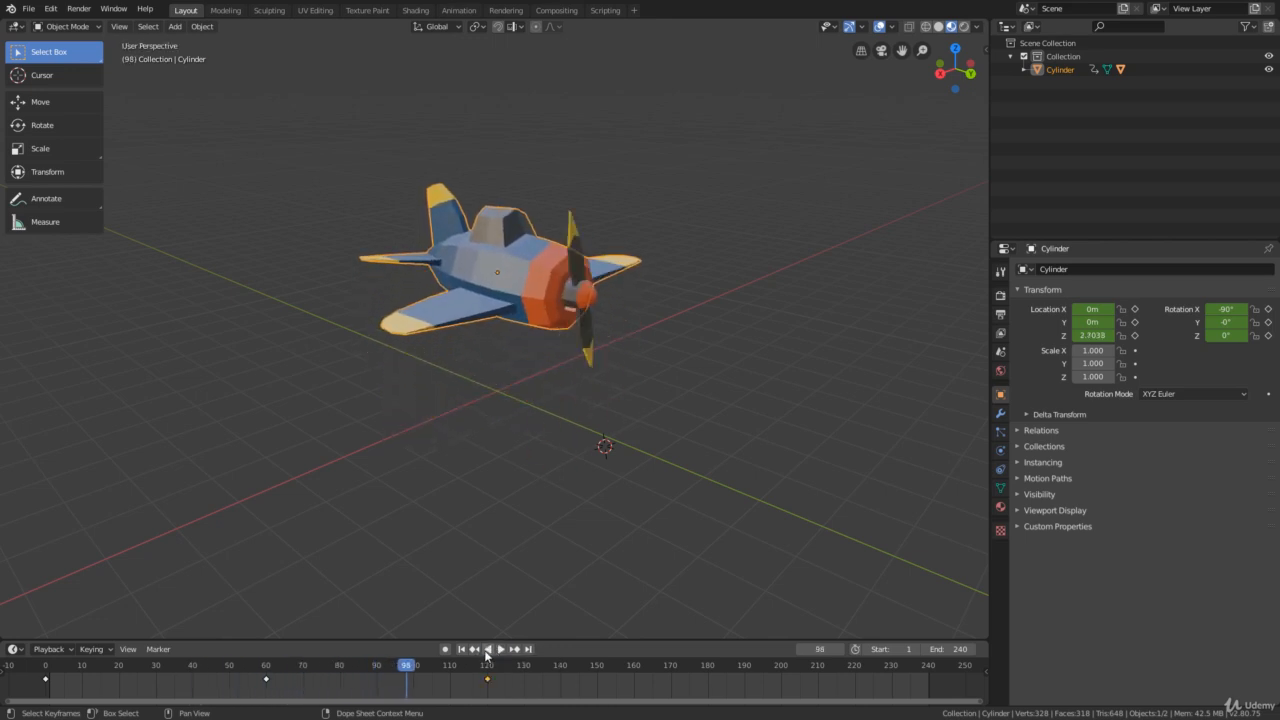
- At frame 30, rotate the plane body about 16.5° around the global Y axis and insert a LocRot keyframe
drag(203, 667, 157, 688)
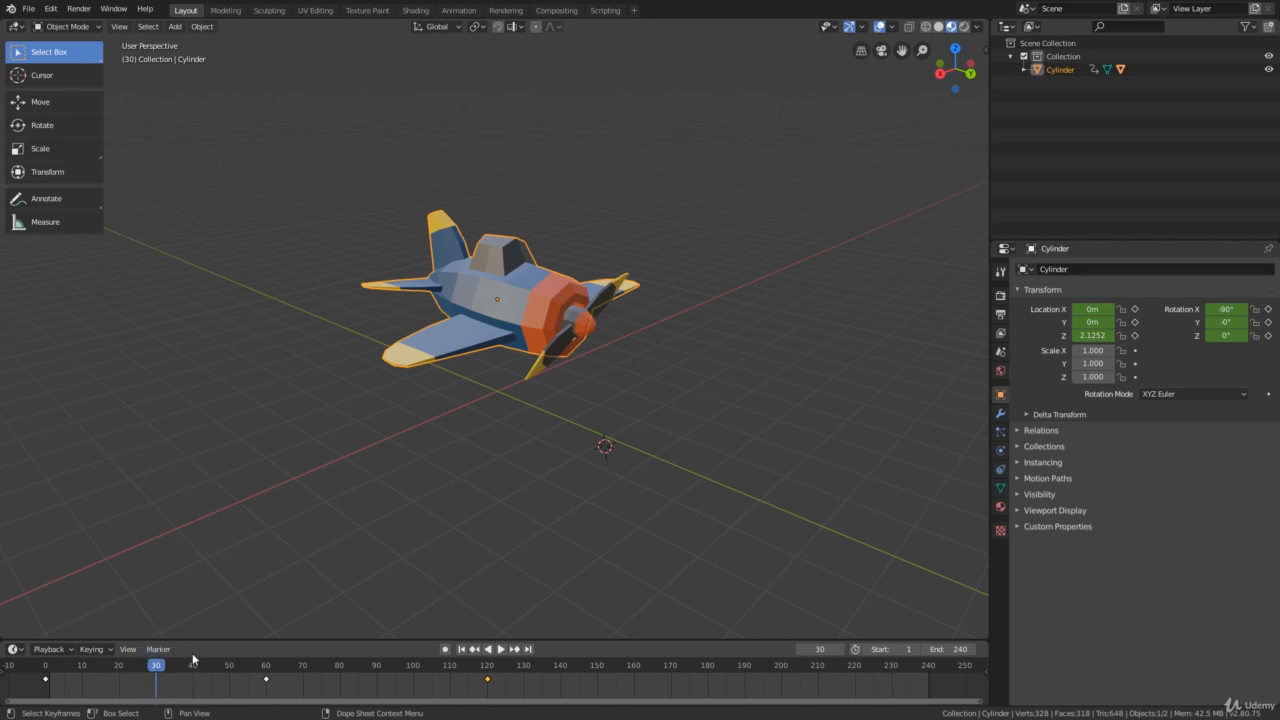
click(57, 126)
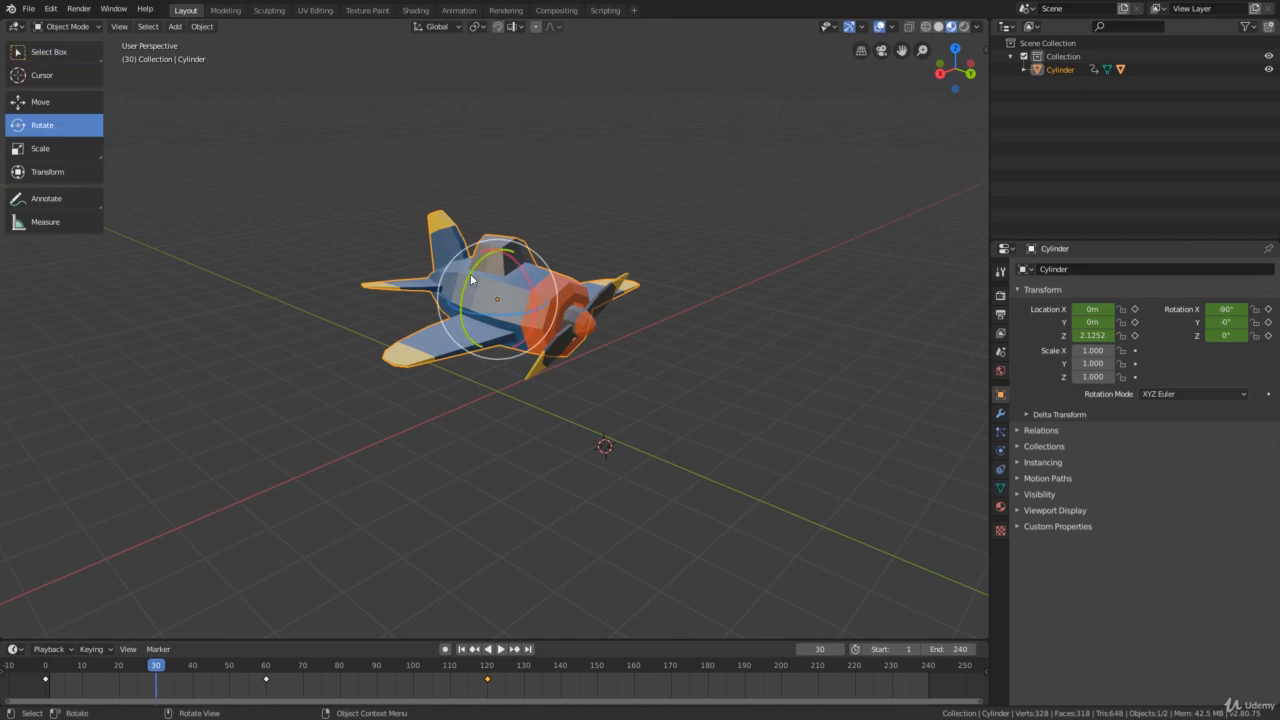
drag(468, 276, 460, 279)
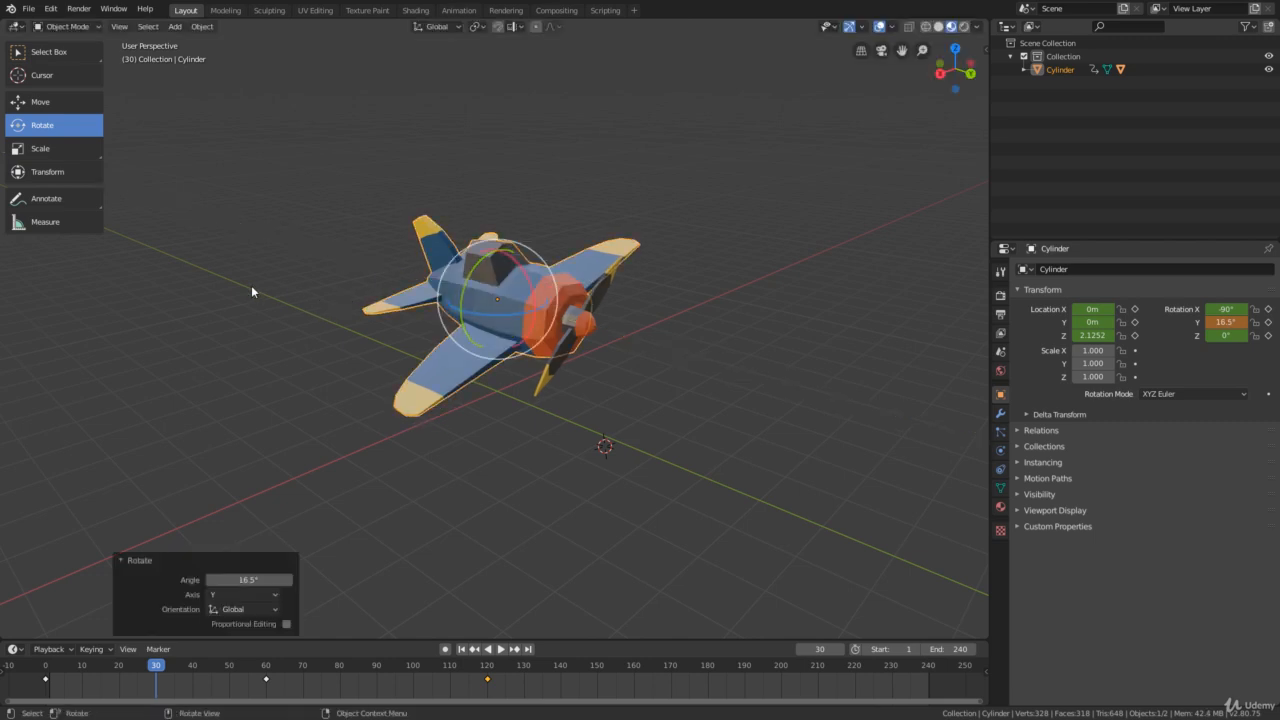
key(i)
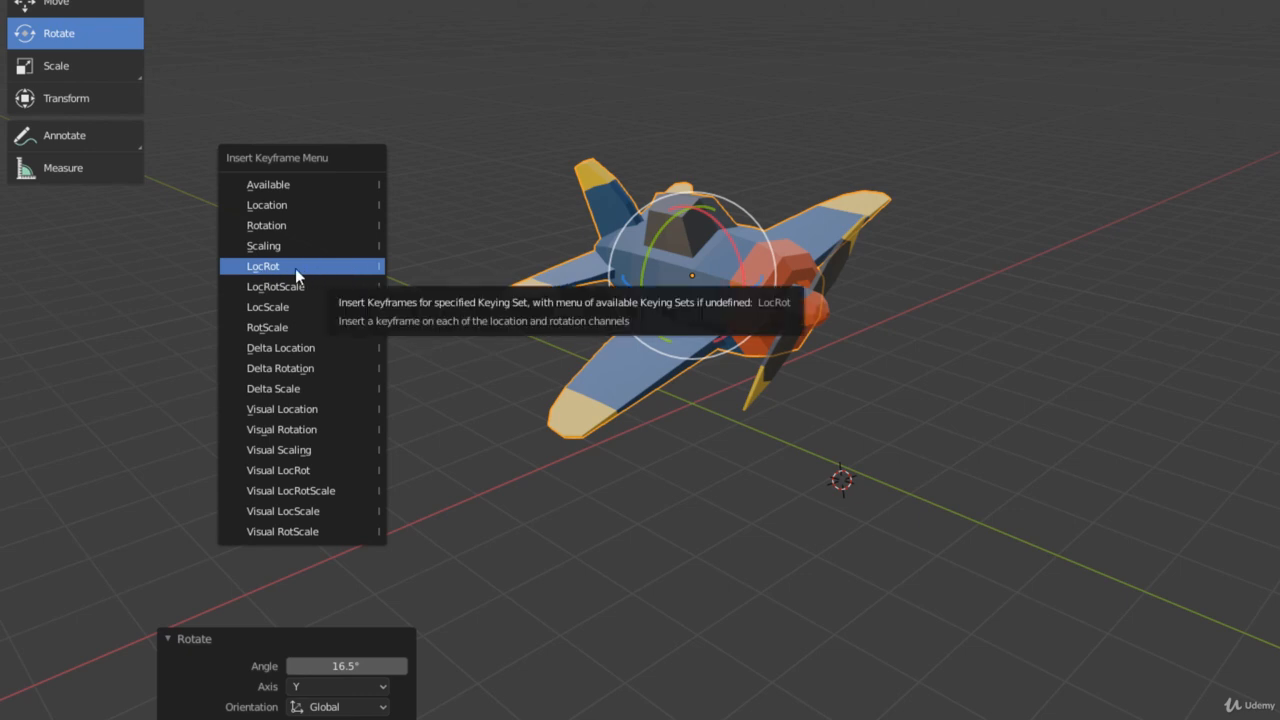
click(319, 266)
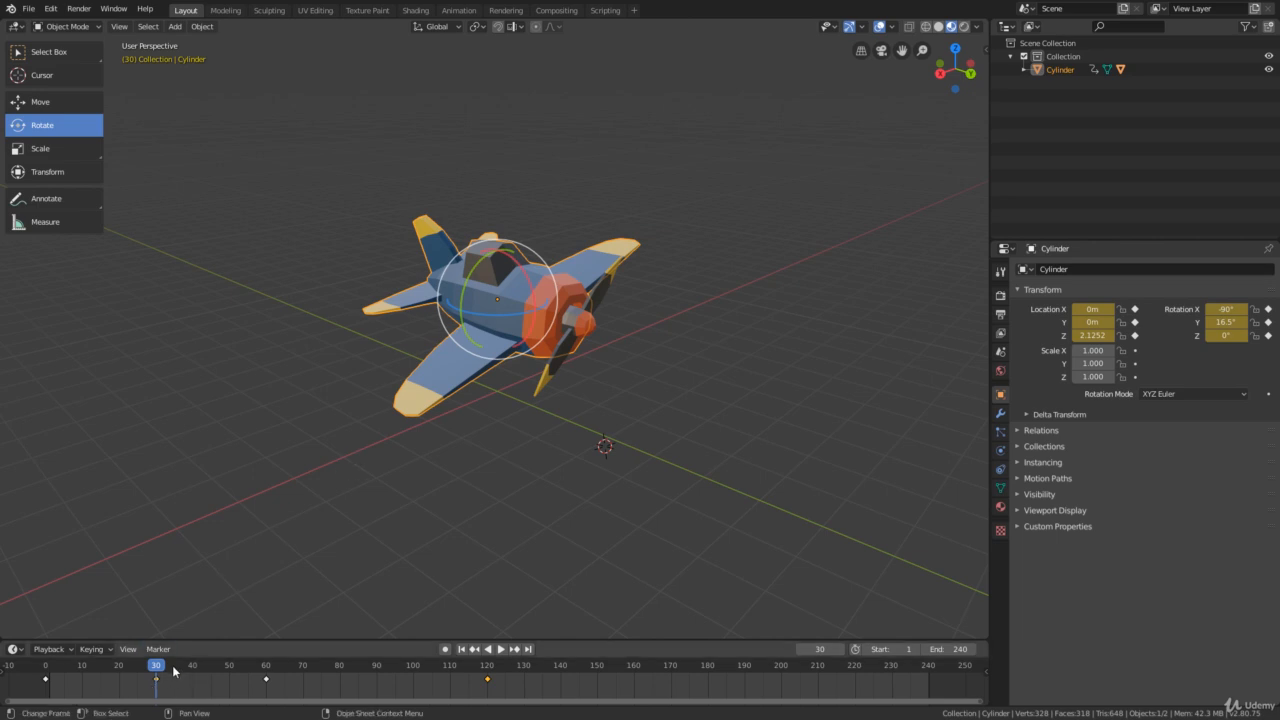
- At frame 90, rotate the plane body about -13.2° around the global Y axis and insert a LocRot keyframe
key(space)
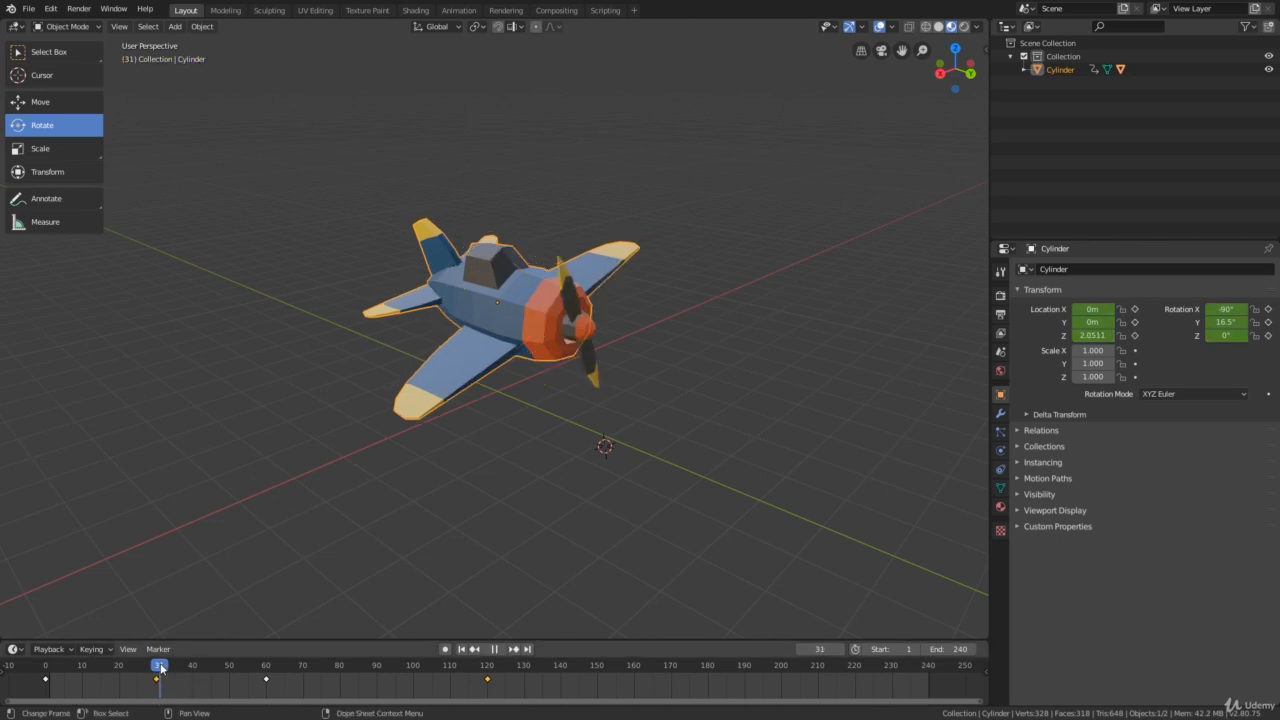
key(space)
drag(338, 660, 377, 660)
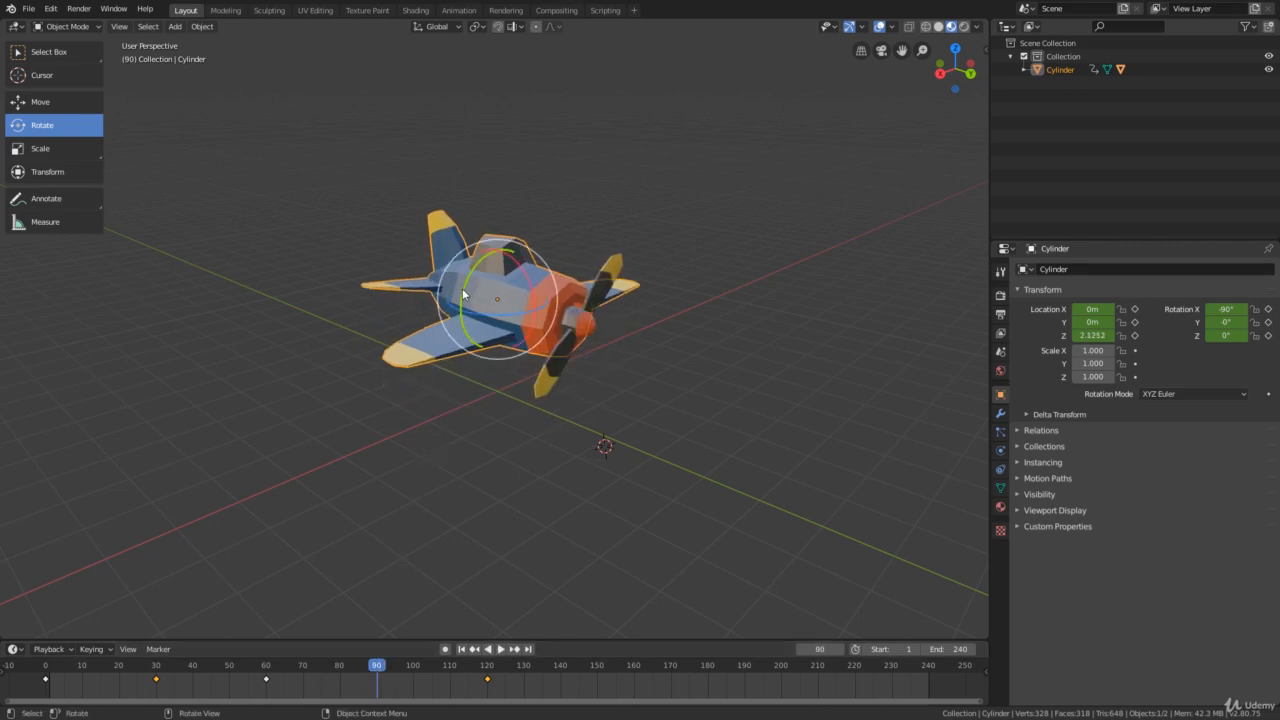
drag(463, 294, 470, 283)
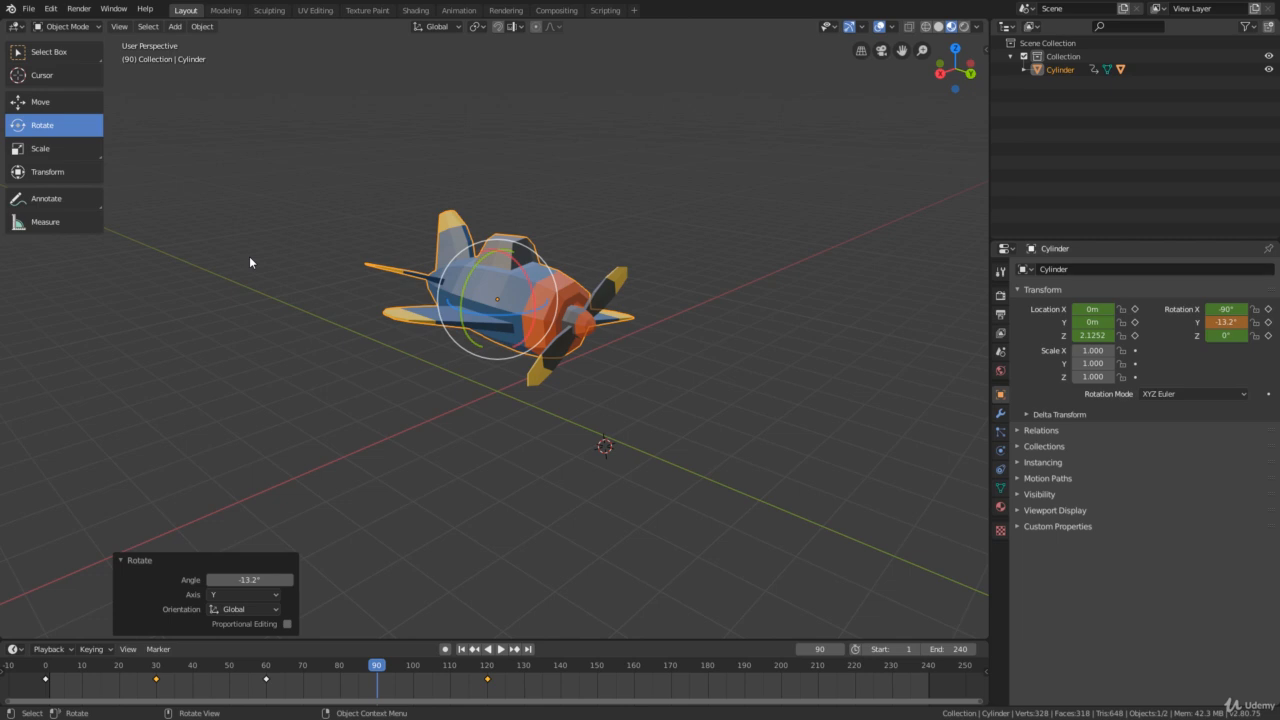
key(i)
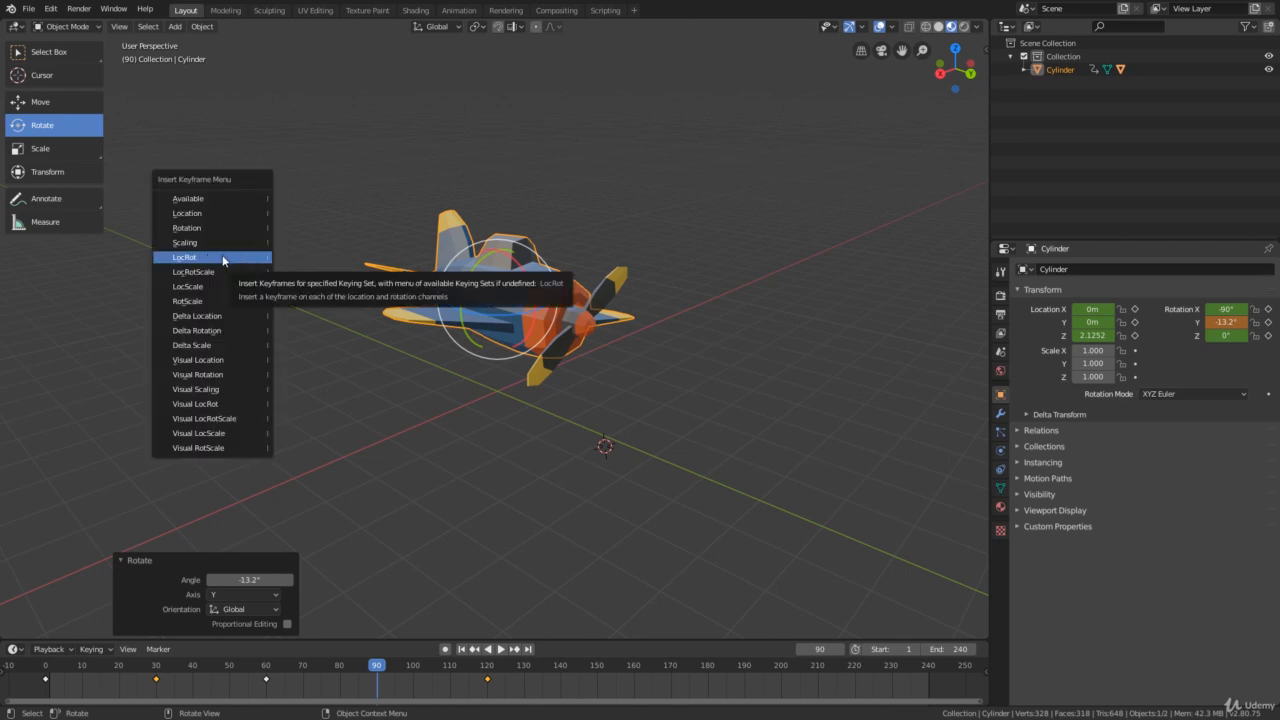
click(223, 258)
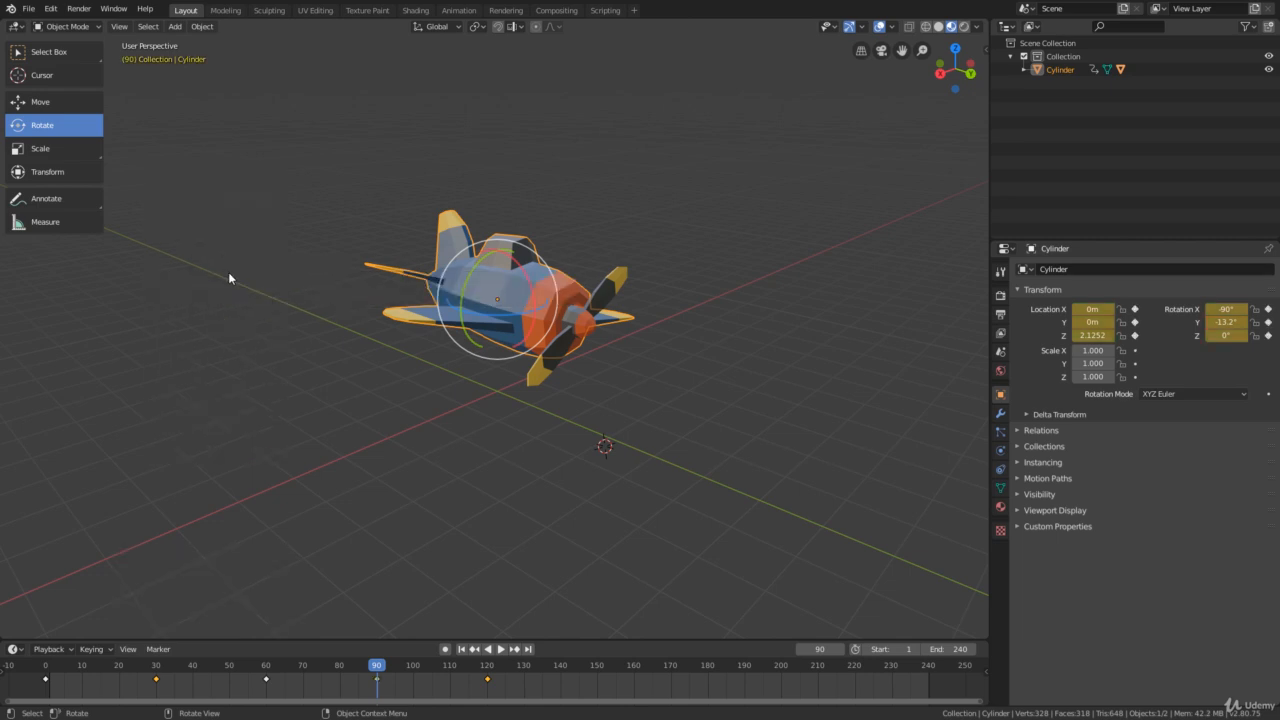
- Switch to the Select Box tool, play the animation from the start frame to check the plane's tilting, and stop playback
click(461, 649)
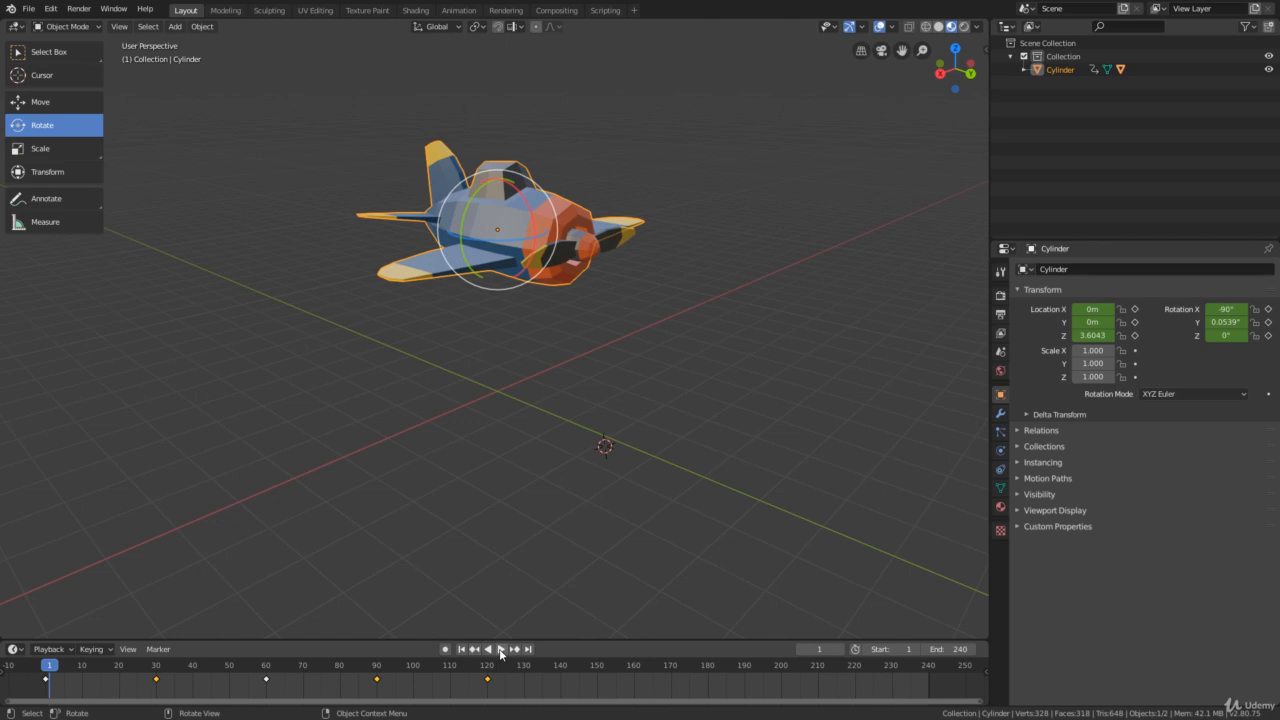
click(45, 52)
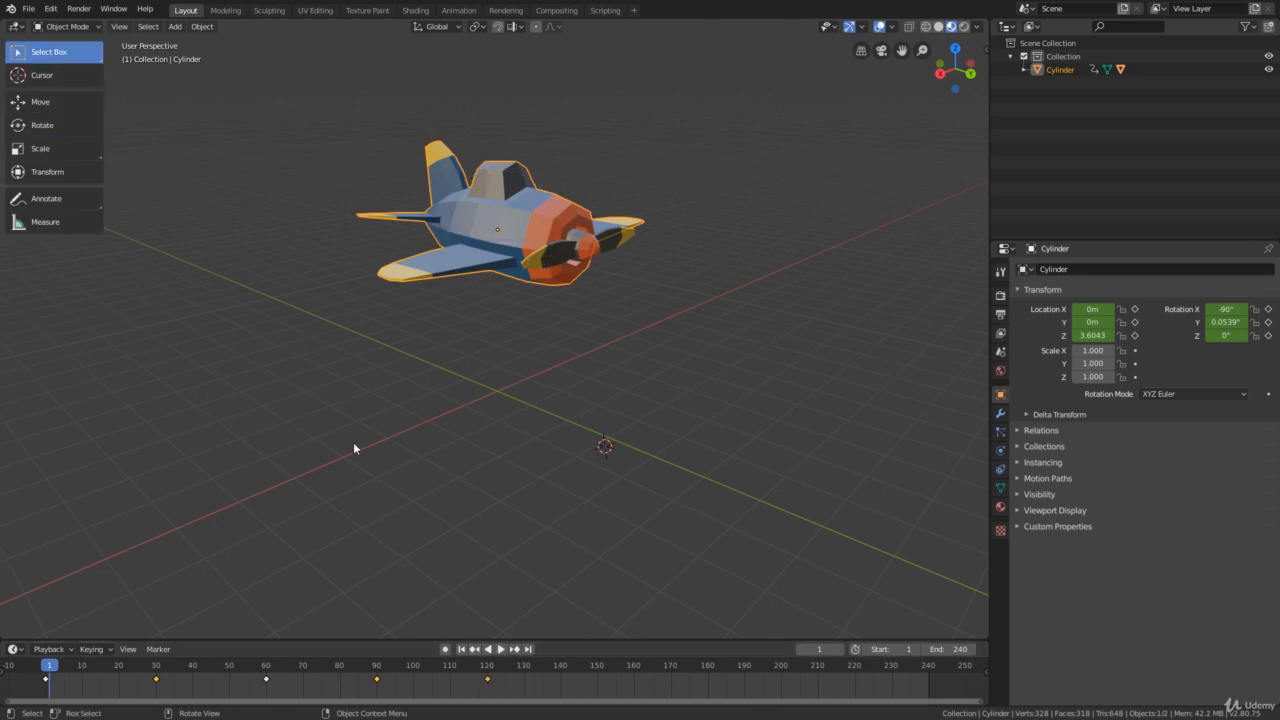
click(502, 649)
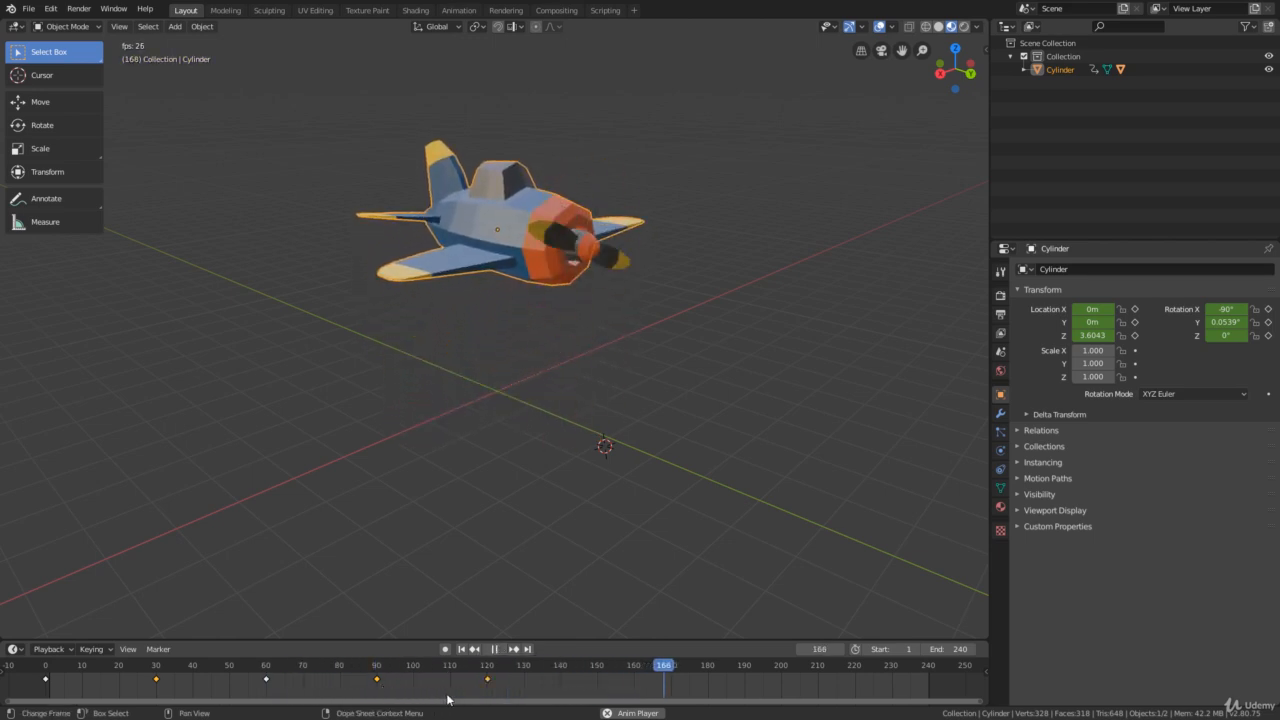
scroll(448, 699, down, 1)
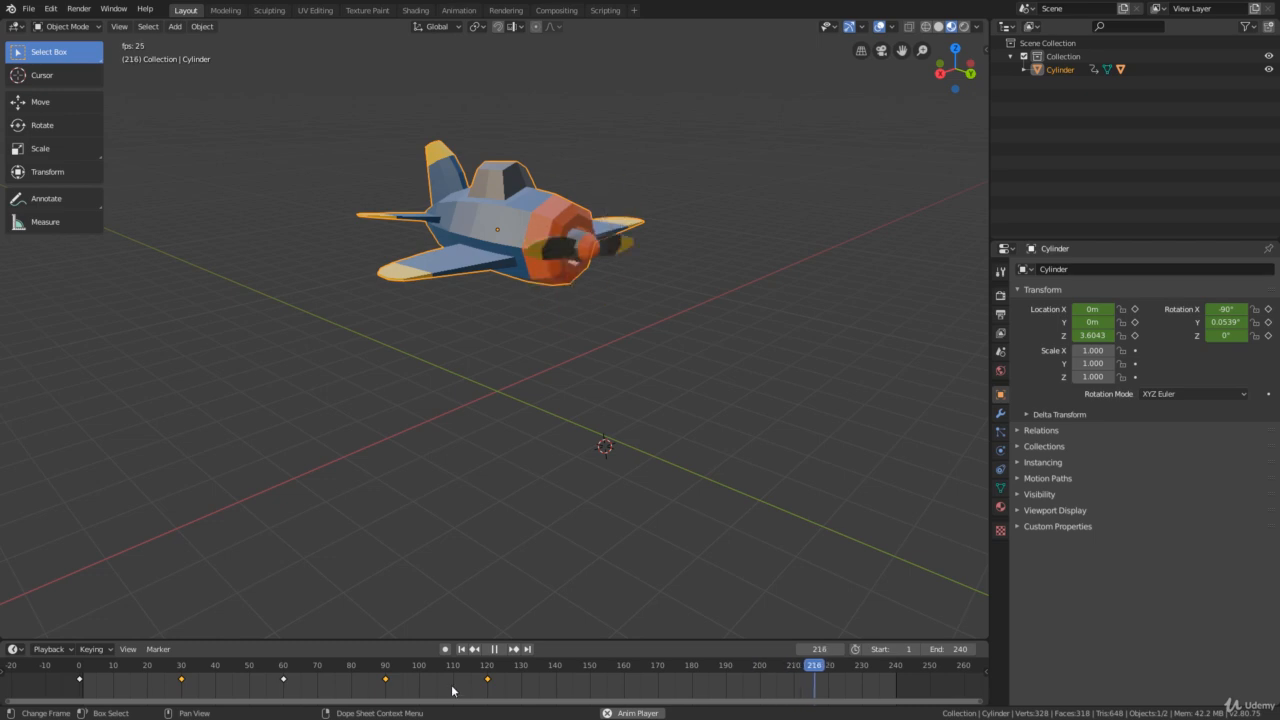
click(494, 651)
- Copy all the plane body's keyframes from frame 0 to 120 and paste them at frame 120
drag(511, 694, 60, 681)
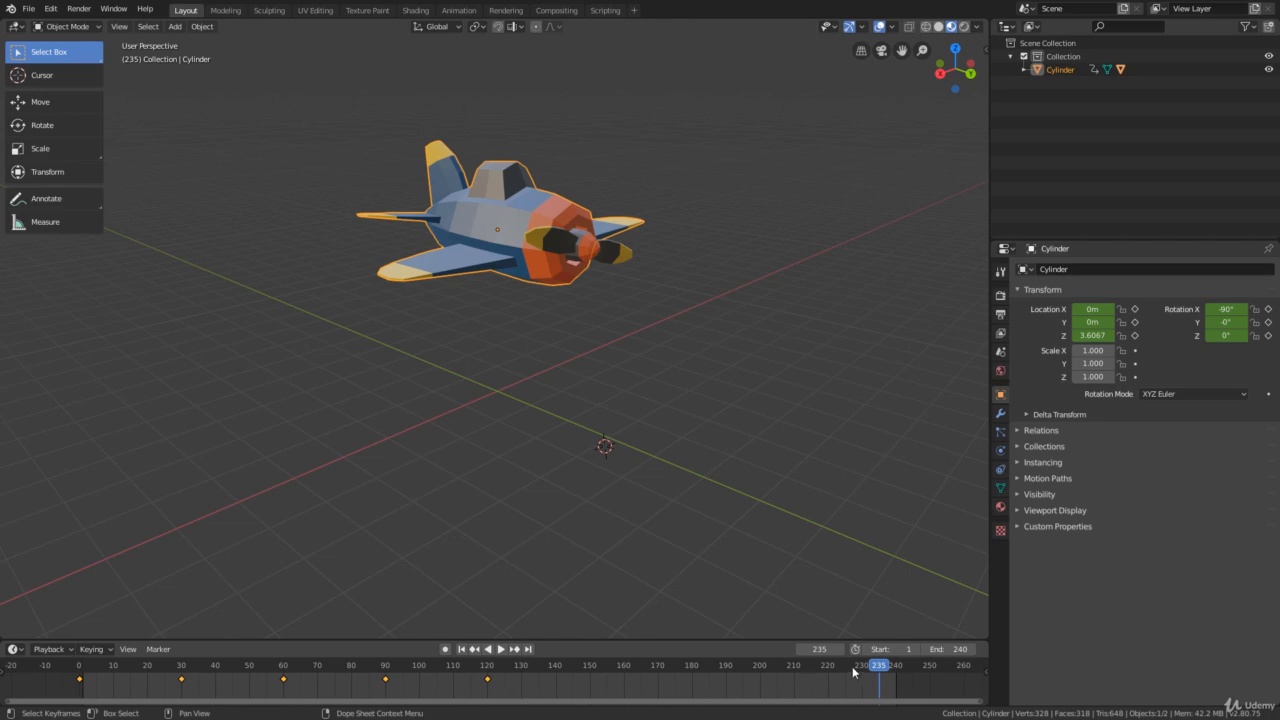
drag(877, 670, 489, 699)
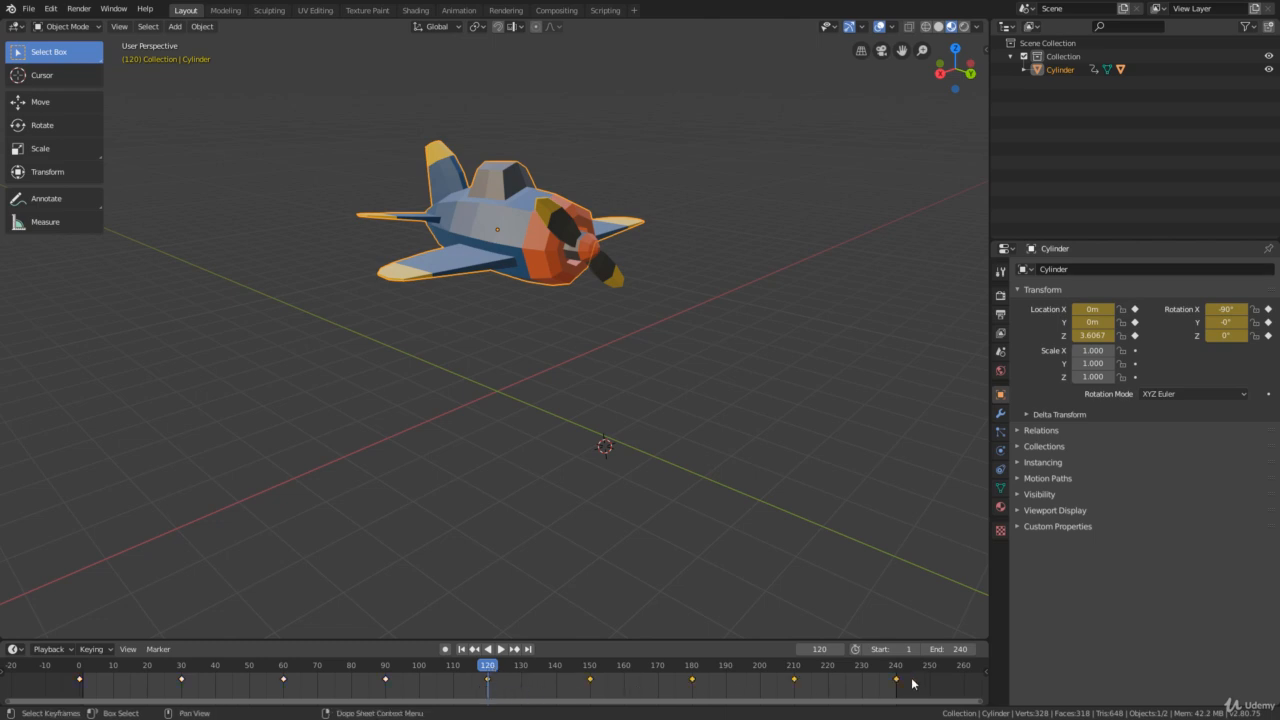
- Play the animation from the start frame to check the repeated bobbing and tilting motion
click(461, 650)
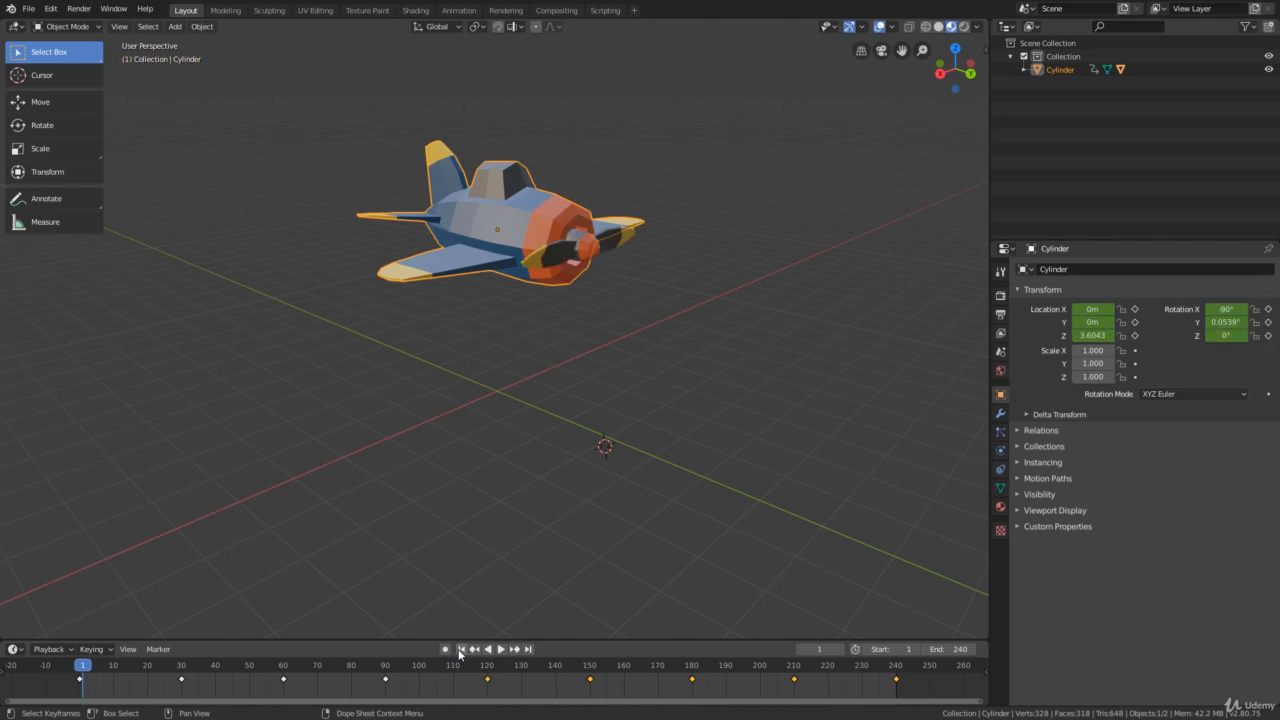
click(501, 650)
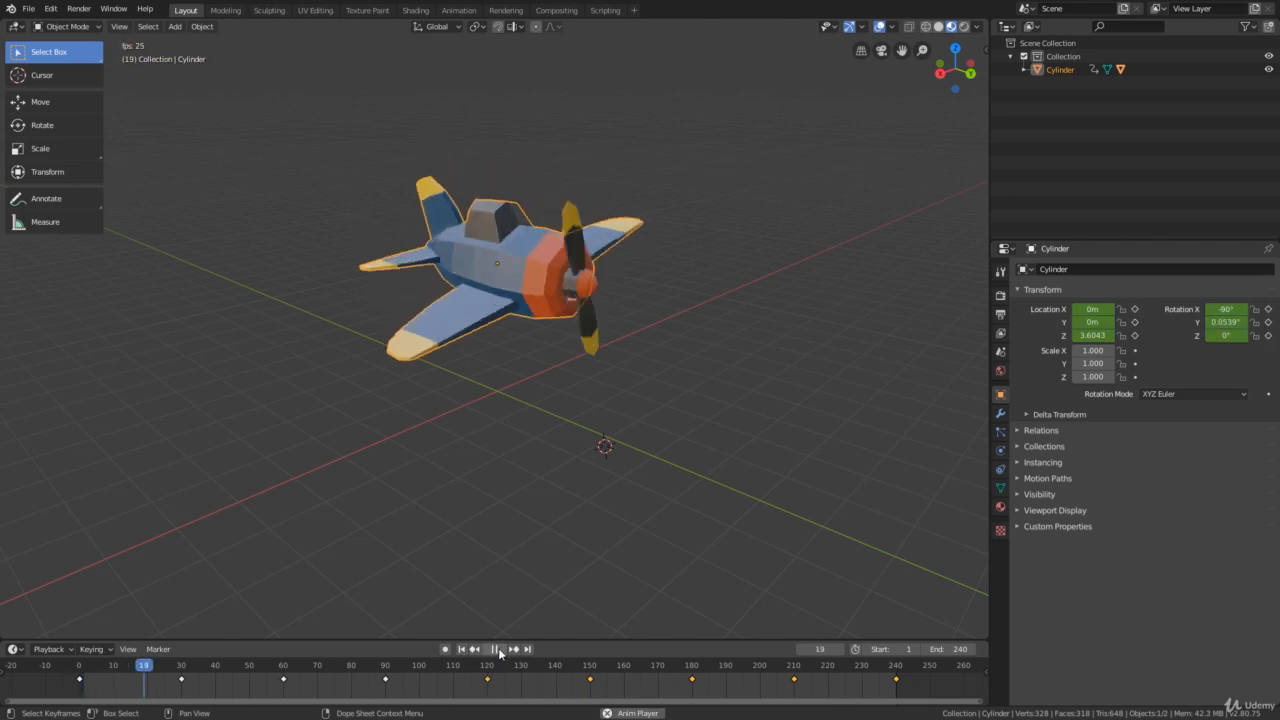